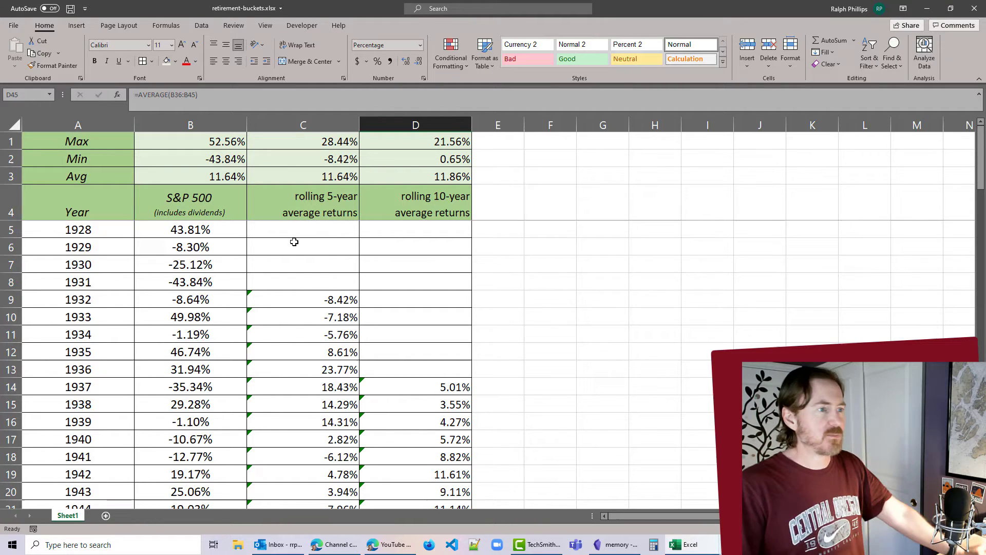
Retype the C4 header as 'rolling 5-year' above 'average returns' using an in-cell line break.
{"action": "double_click", "coordinate": [329, 205]}
{"action": "left_click_drag", "start_coordinate": [295, 197], "coordinate": [429, 241]}
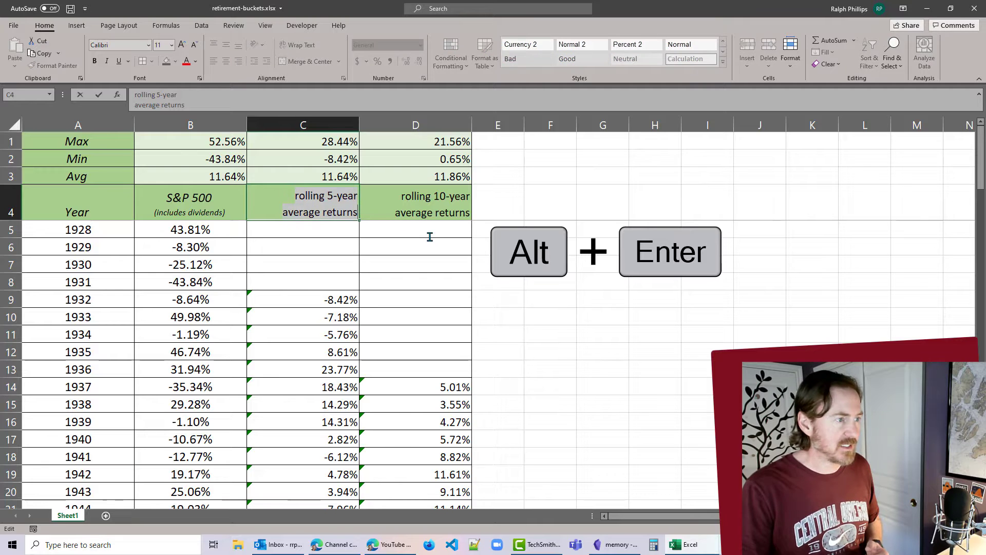
{"action": "key", "text": "BackSpace"}
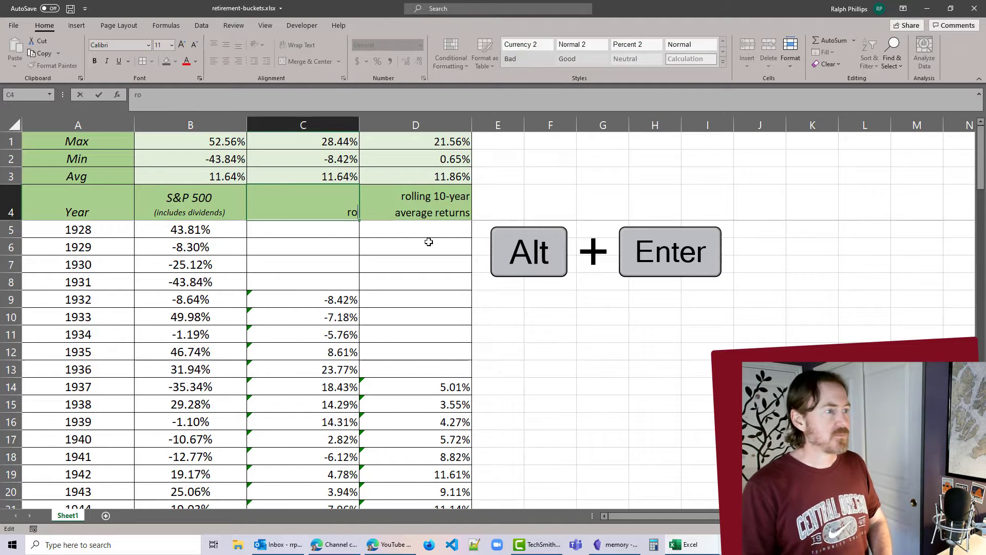
{"action": "type", "text": "rolling 4"}
{"action": "key", "text": "BackSpace"}
{"action": "type", "text": "5-year"}
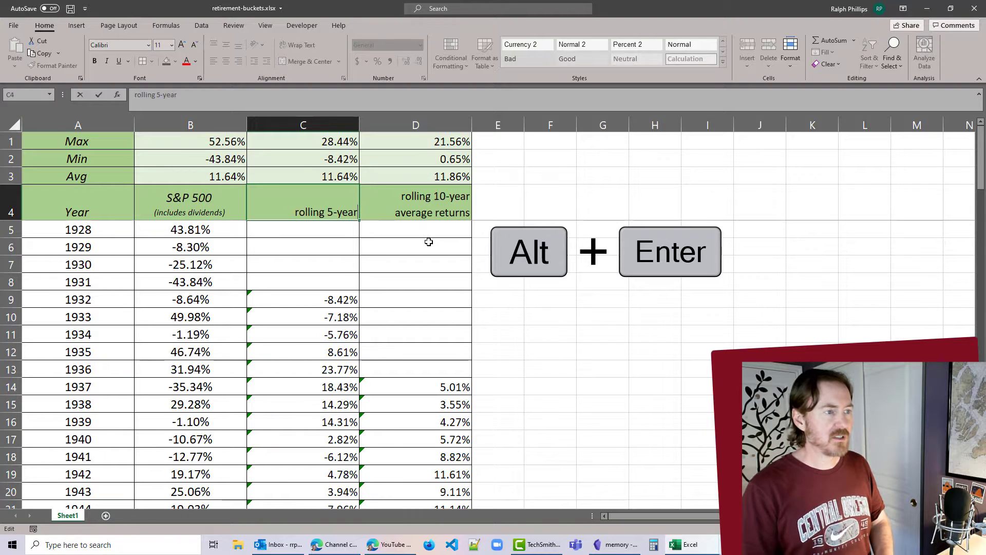
{"action": "key", "text": "alt+Return"}
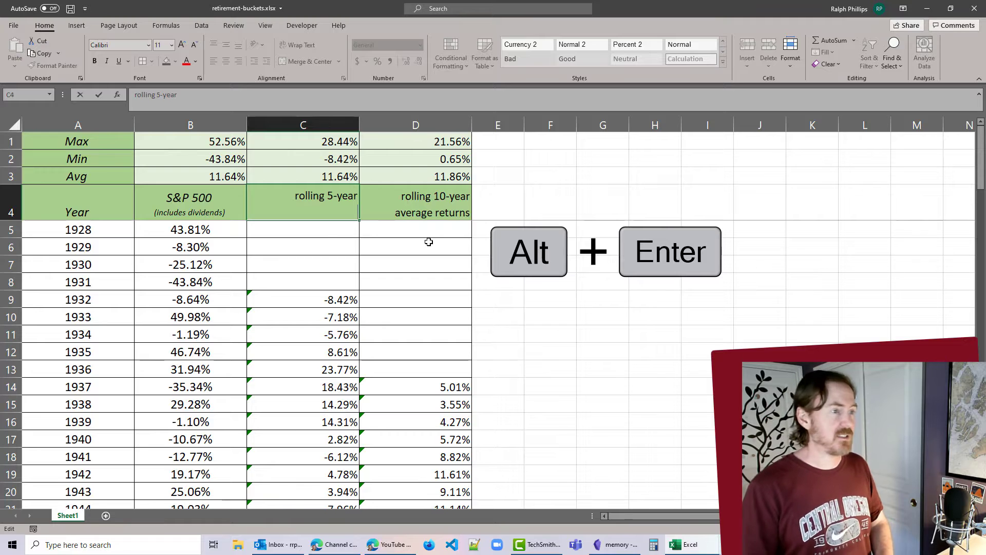
{"action": "type", "text": "average returns"}
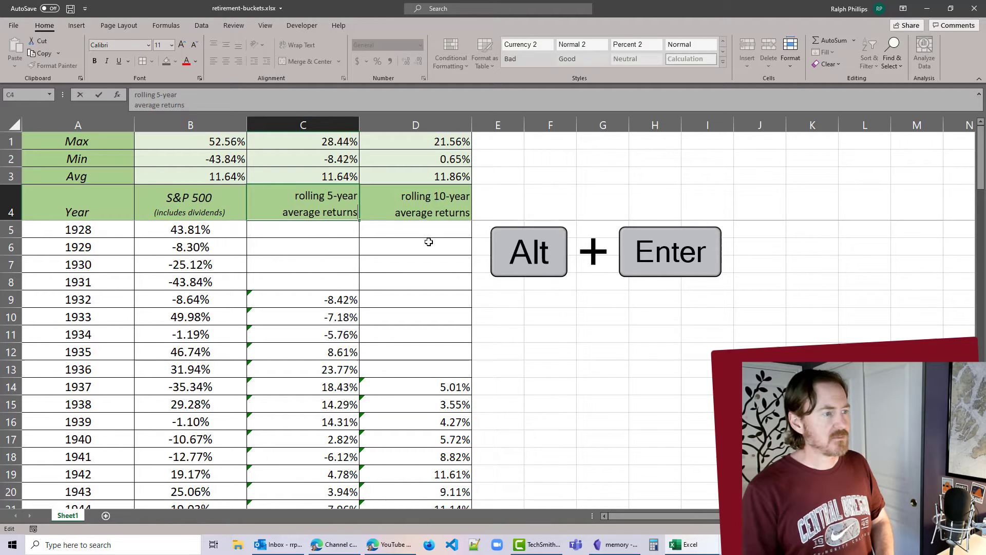
{"action": "key", "text": "Return"}
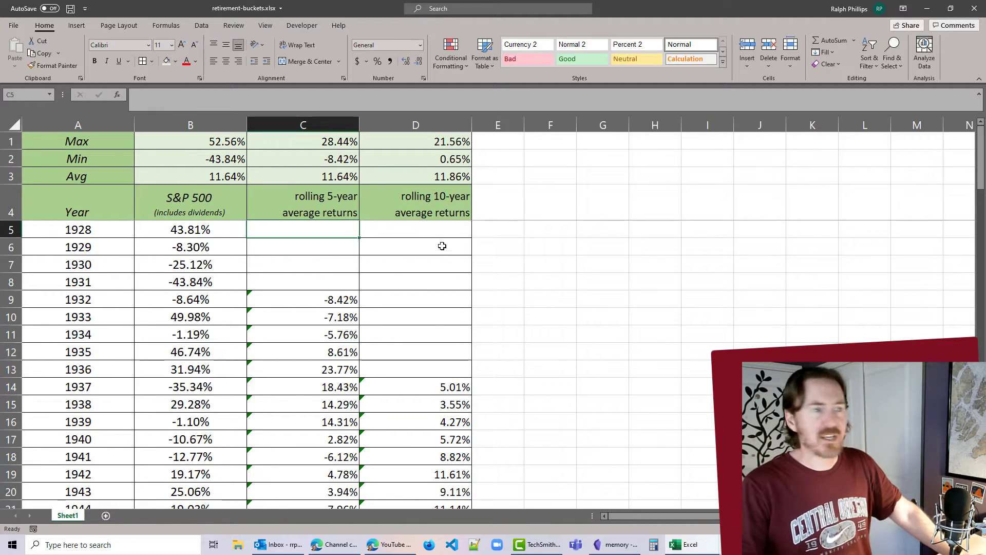
Ignore the omitted-adjacent-cells error flags on the rolling 5-year averages in C9:C97.
{"action": "left_click", "coordinate": [269, 300]}
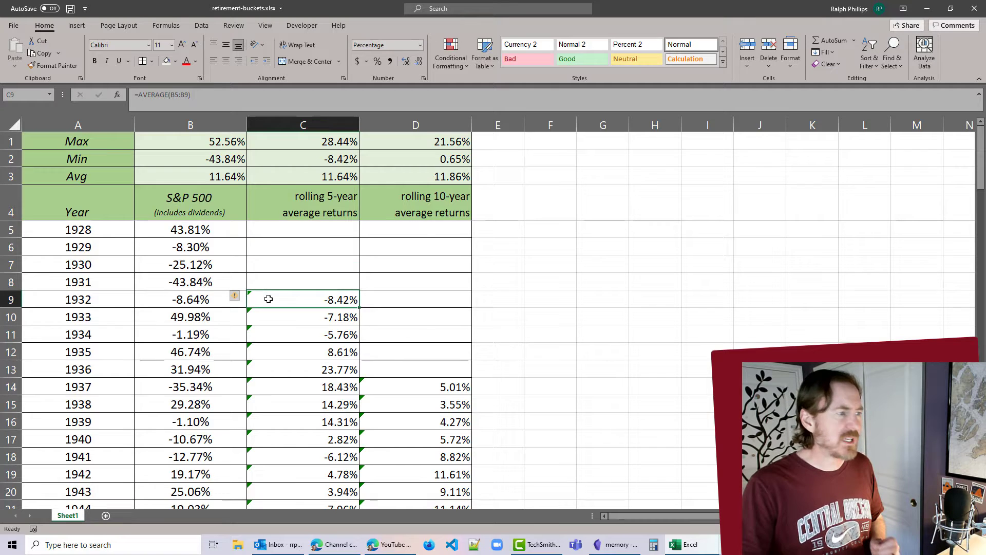
{"action": "scroll", "coordinate": [308, 339], "scroll_direction": "down", "scroll_amount": 2}
{"action": "scroll", "coordinate": [311, 340], "scroll_direction": "up", "scroll_amount": 2}
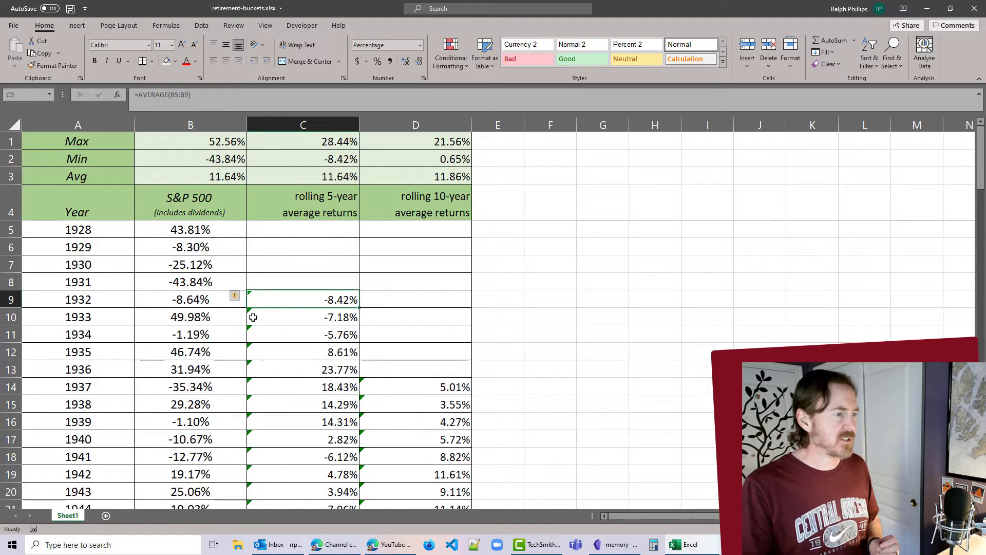
{"action": "left_click", "coordinate": [286, 337]}
{"action": "left_click_drag", "start_coordinate": [282, 298], "coordinate": [329, 462]}
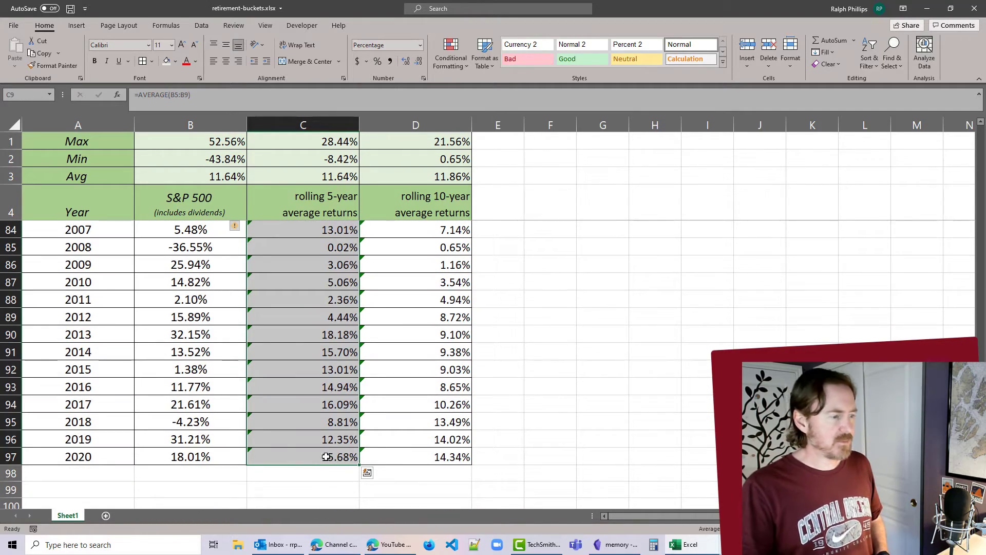
{"action": "left_click", "coordinate": [244, 230]}
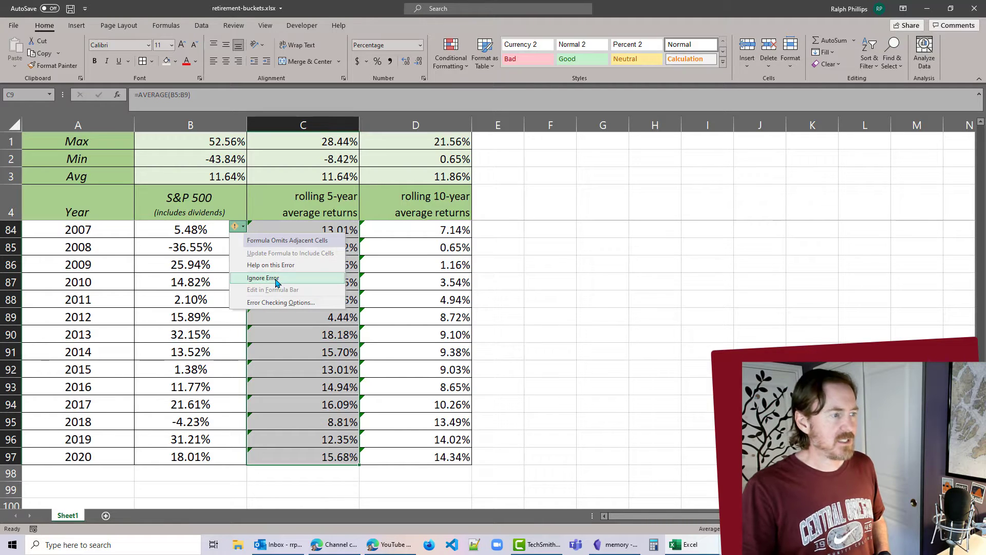
{"action": "left_click", "coordinate": [277, 282]}
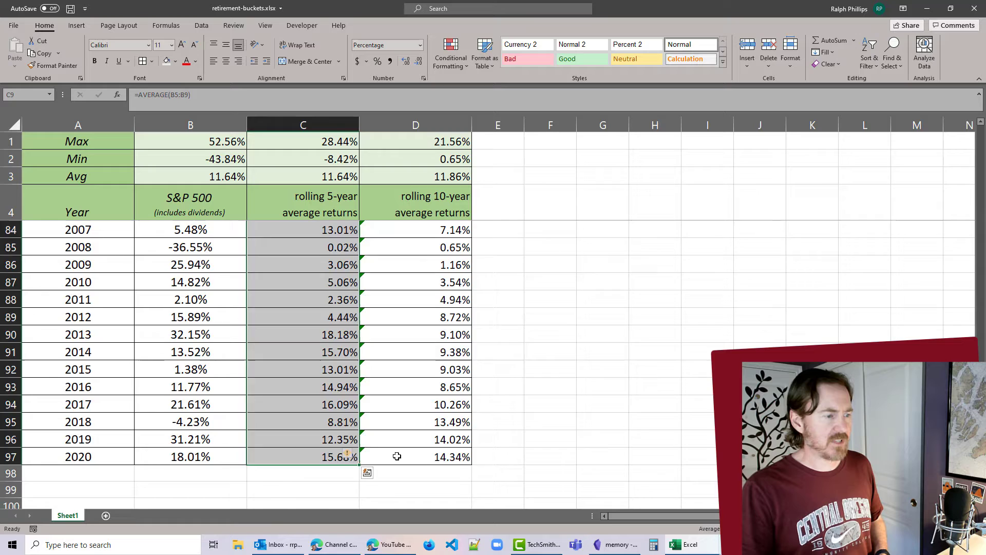
Ignore the same error flags on the rolling 10-year averages in D14:D97.
{"action": "left_click_drag", "start_coordinate": [396, 456], "coordinate": [391, 387]}
{"action": "left_click", "coordinate": [355, 384]}
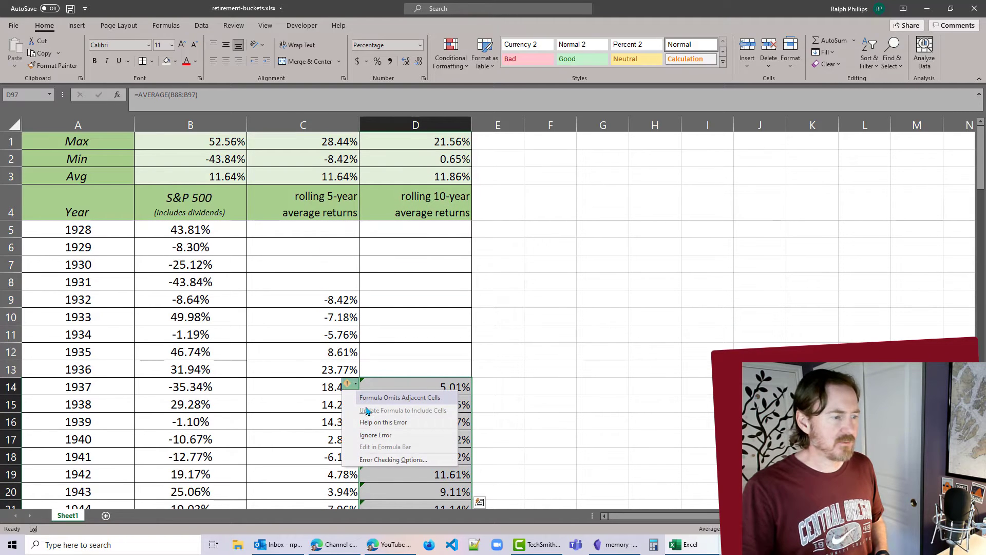
{"action": "left_click", "coordinate": [383, 435]}
{"action": "key", "text": "Down"}
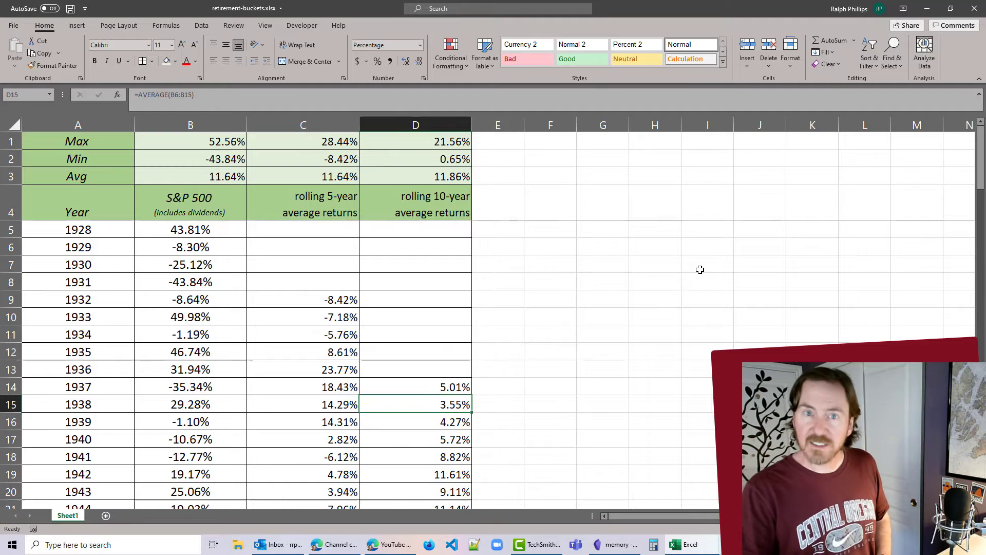
{"action": "key", "text": "Up"}
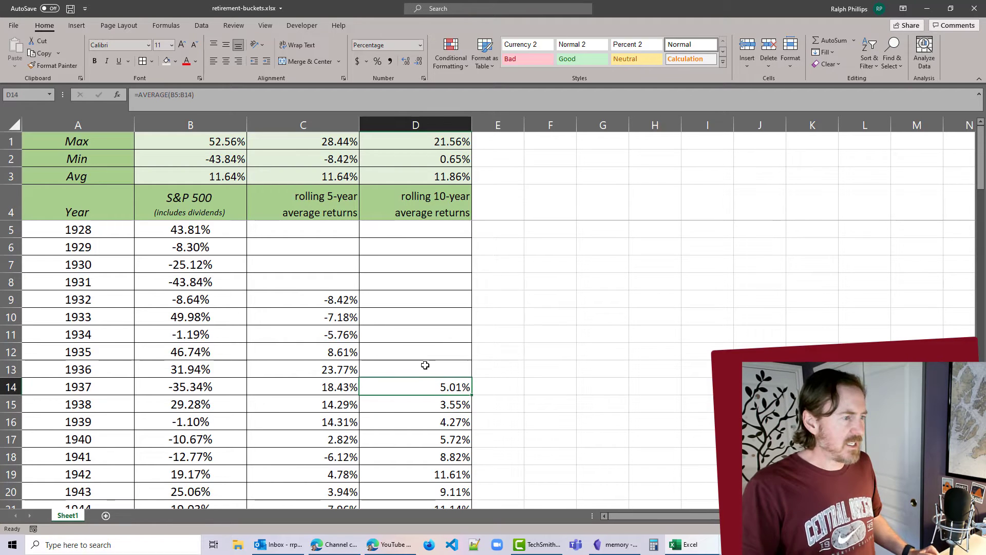
{"action": "scroll", "coordinate": [426, 361], "scroll_direction": "down", "scroll_amount": 4}
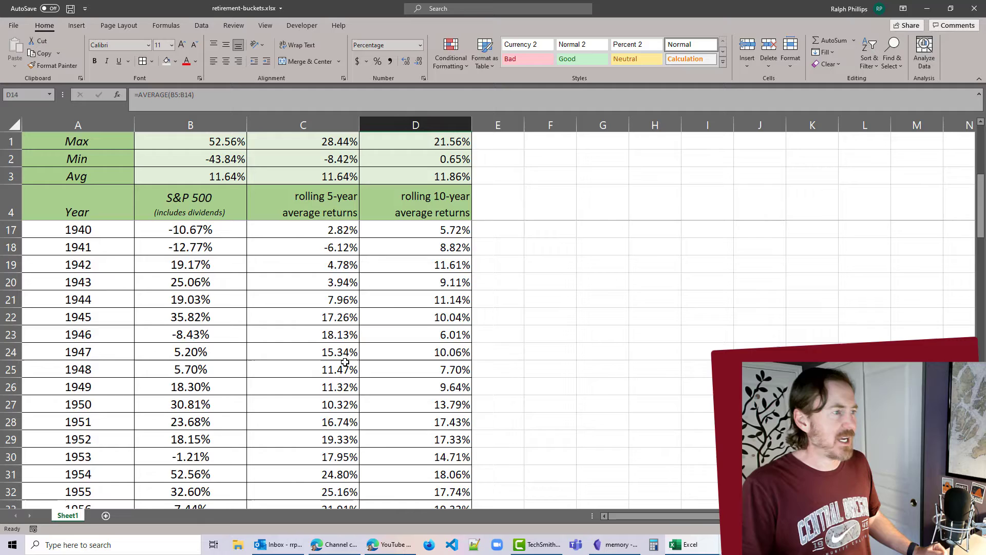
{"action": "scroll", "coordinate": [370, 368], "scroll_direction": "up", "scroll_amount": 4}
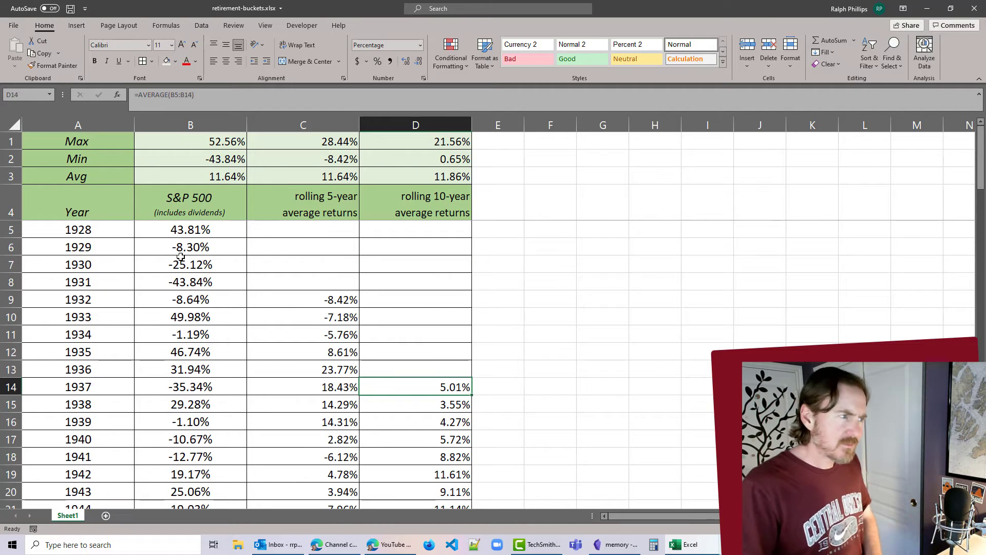
{"action": "left_click_drag", "start_coordinate": [185, 232], "coordinate": [183, 364]}
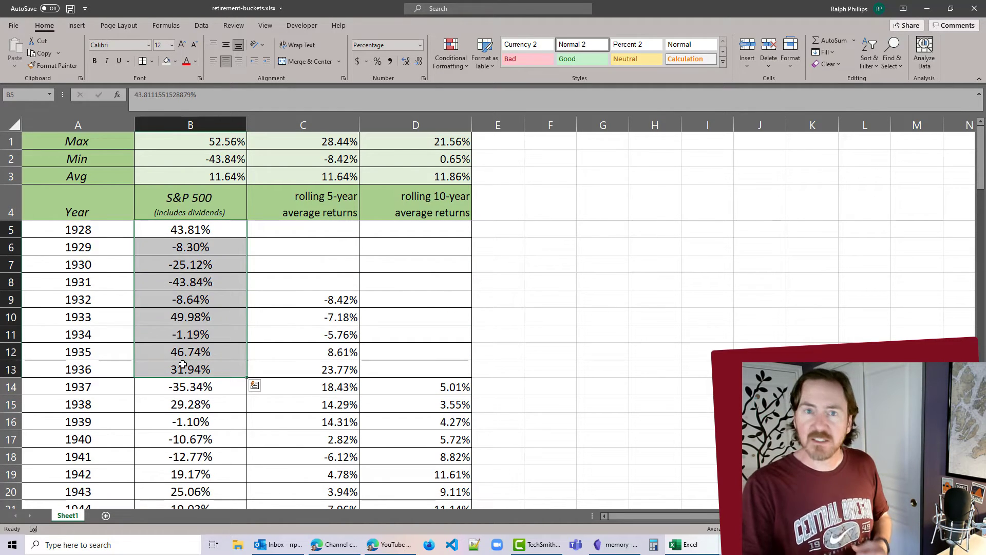
{"action": "scroll", "coordinate": [258, 375], "scroll_direction": "down", "scroll_amount": 19}
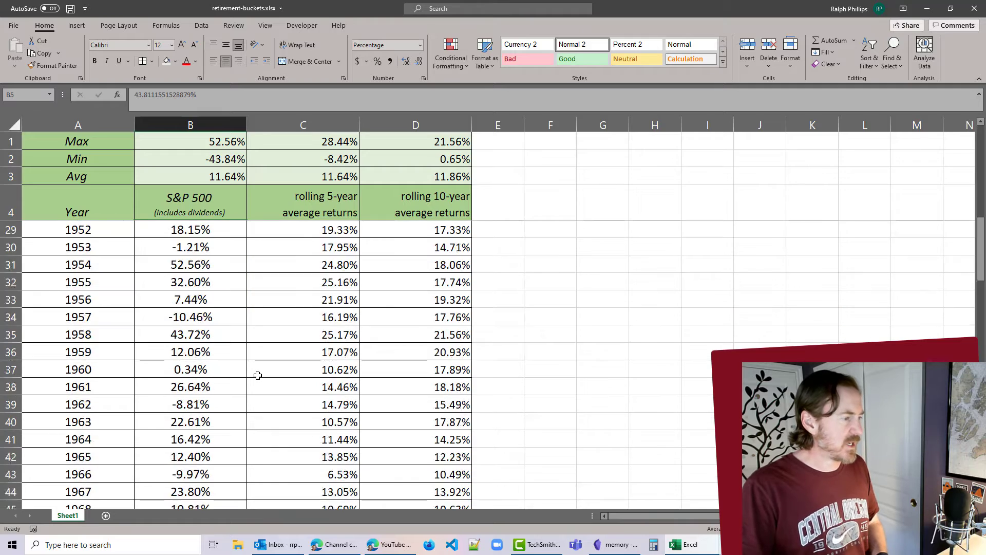
{"action": "scroll", "coordinate": [258, 376], "scroll_direction": "down", "scroll_amount": 12}
{"action": "scroll", "coordinate": [258, 376], "scroll_direction": "up", "scroll_amount": 20}
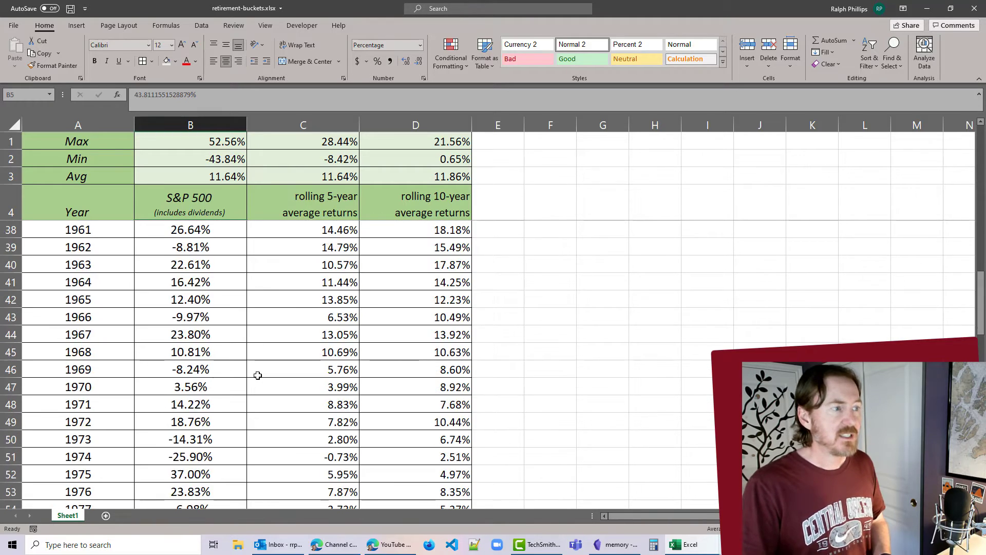
{"action": "scroll", "coordinate": [257, 376], "scroll_direction": "up", "scroll_amount": 1}
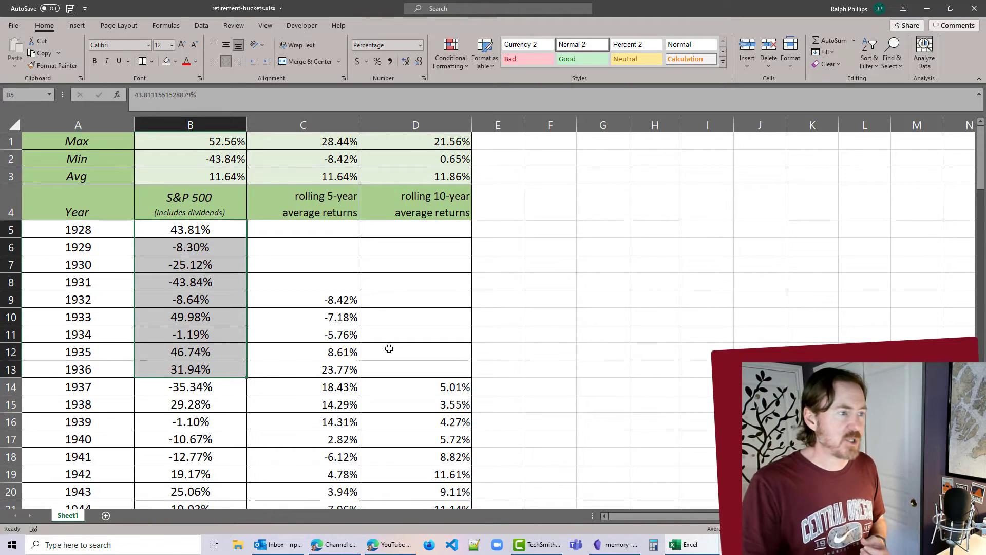
{"action": "left_click", "coordinate": [405, 354]}
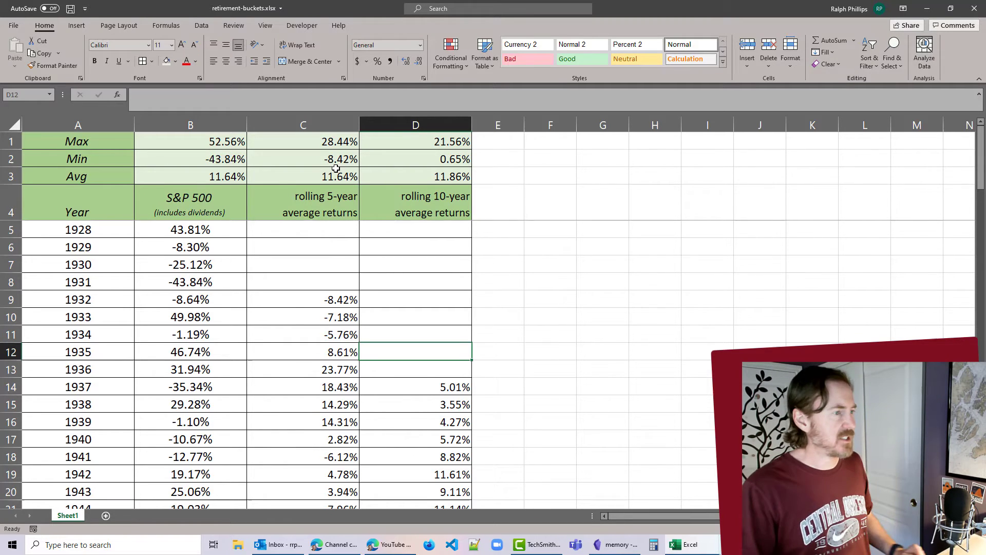
Apply the Green - White - Red Color Scale to the returns in B5:D97.
{"action": "left_click_drag", "start_coordinate": [221, 233], "coordinate": [408, 495]}
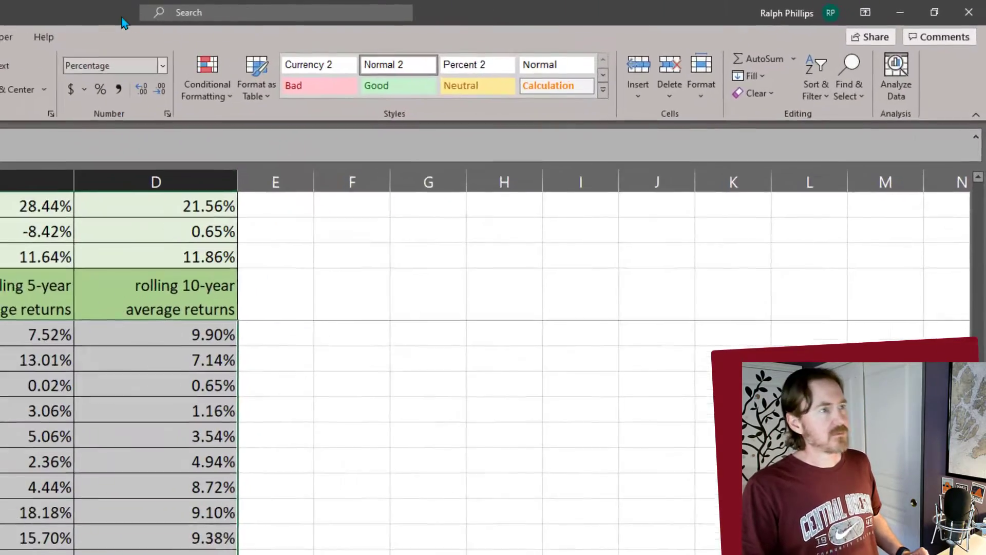
{"action": "left_click", "coordinate": [432, 60]}
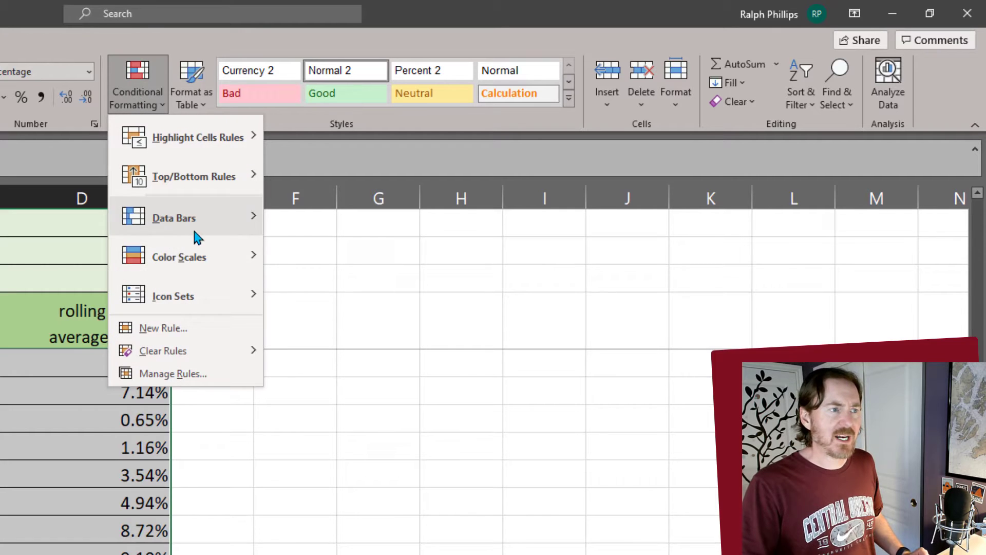
{"action": "mouse_move", "coordinate": [185, 262]}
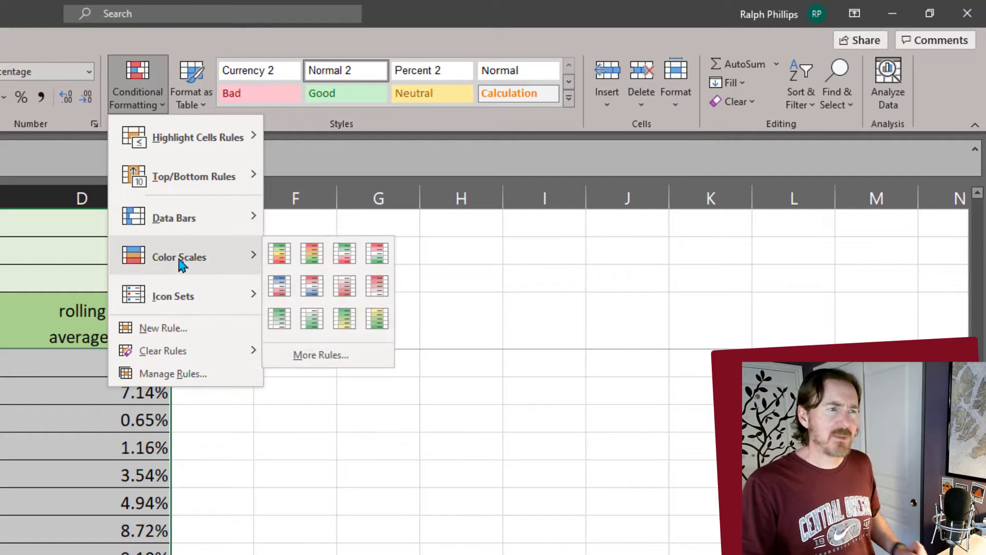
{"action": "left_click", "coordinate": [344, 260]}
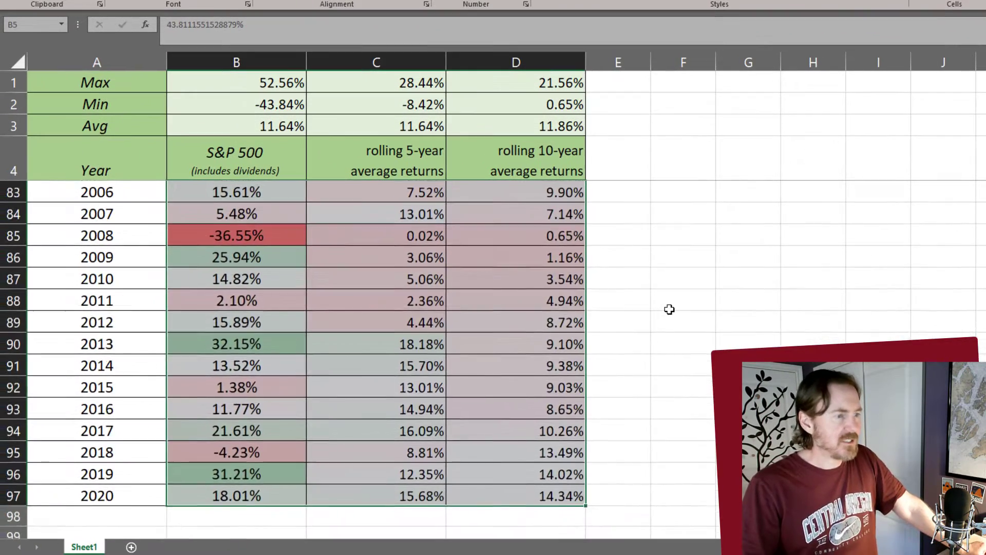
{"action": "scroll", "coordinate": [523, 383], "scroll_direction": "up", "scroll_amount": 13}
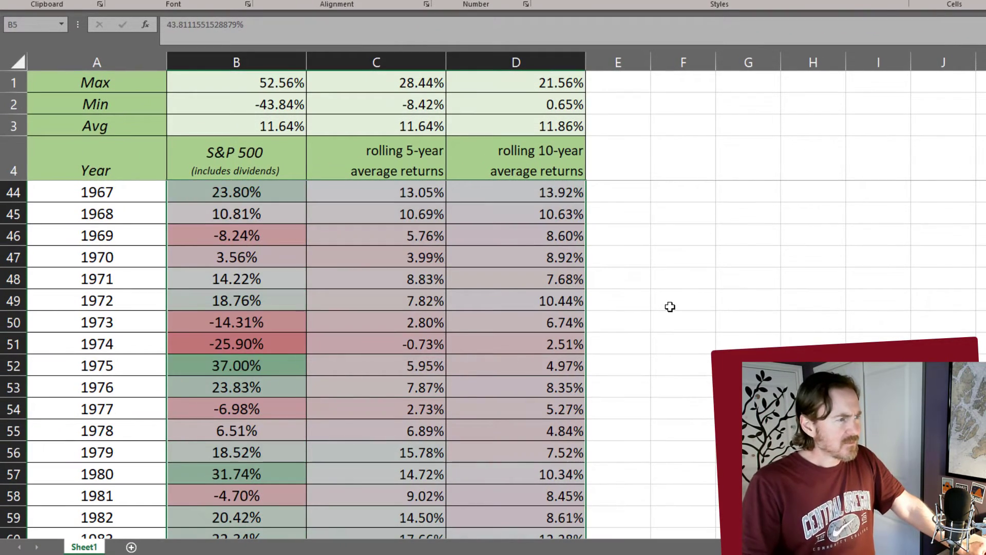
{"action": "scroll", "coordinate": [670, 307], "scroll_direction": "up", "scroll_amount": 6}
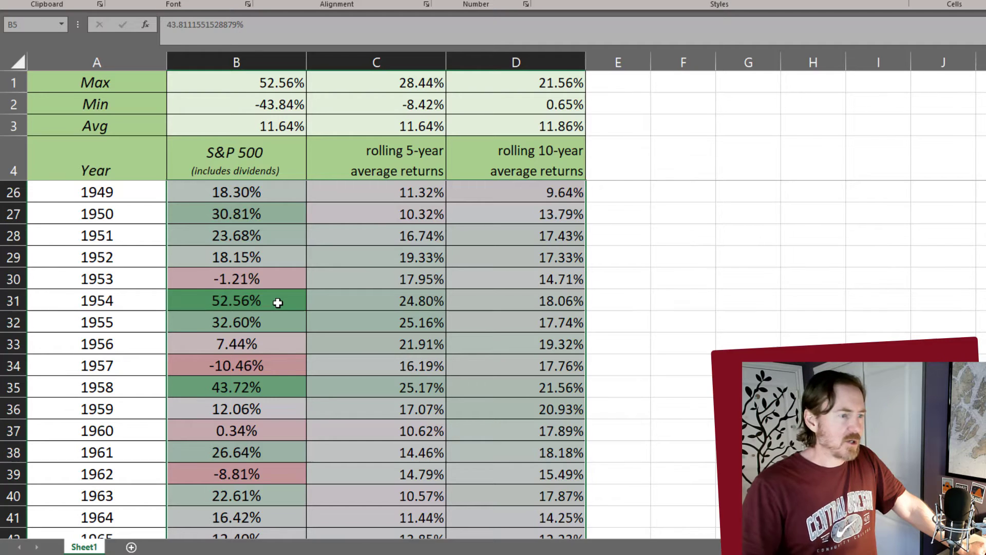
{"action": "scroll", "coordinate": [278, 303], "scroll_direction": "down", "scroll_amount": 4}
{"action": "scroll", "coordinate": [278, 303], "scroll_direction": "up", "scroll_amount": 6}
{"action": "scroll", "coordinate": [278, 303], "scroll_direction": "up", "scroll_amount": 5}
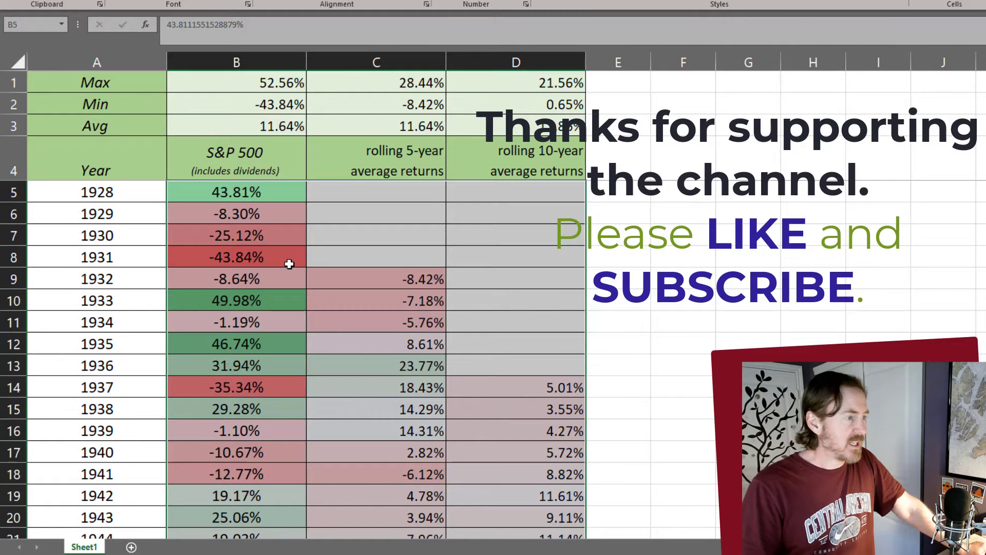
{"action": "scroll", "coordinate": [308, 315], "scroll_direction": "down", "scroll_amount": 4}
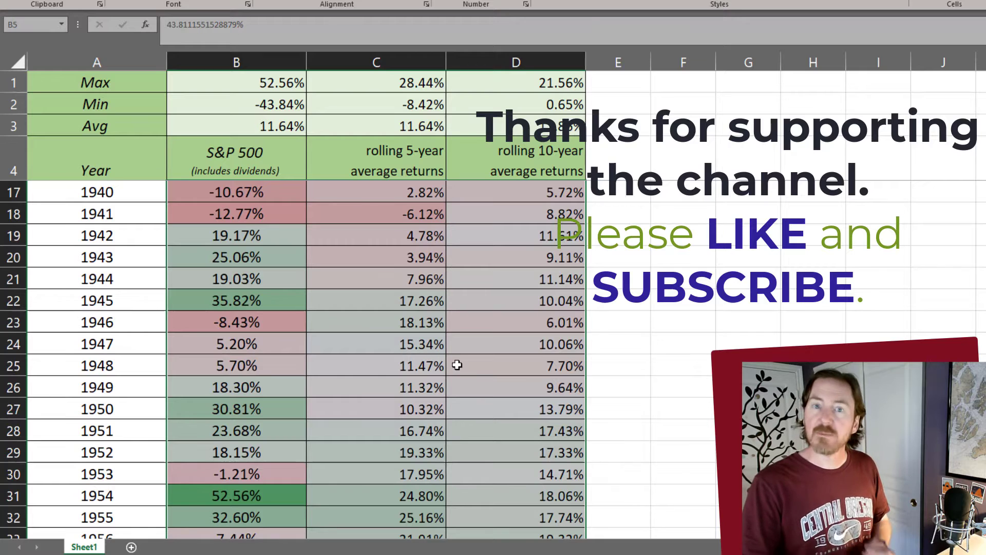
{"action": "scroll", "coordinate": [506, 377], "scroll_direction": "down", "scroll_amount": 3}
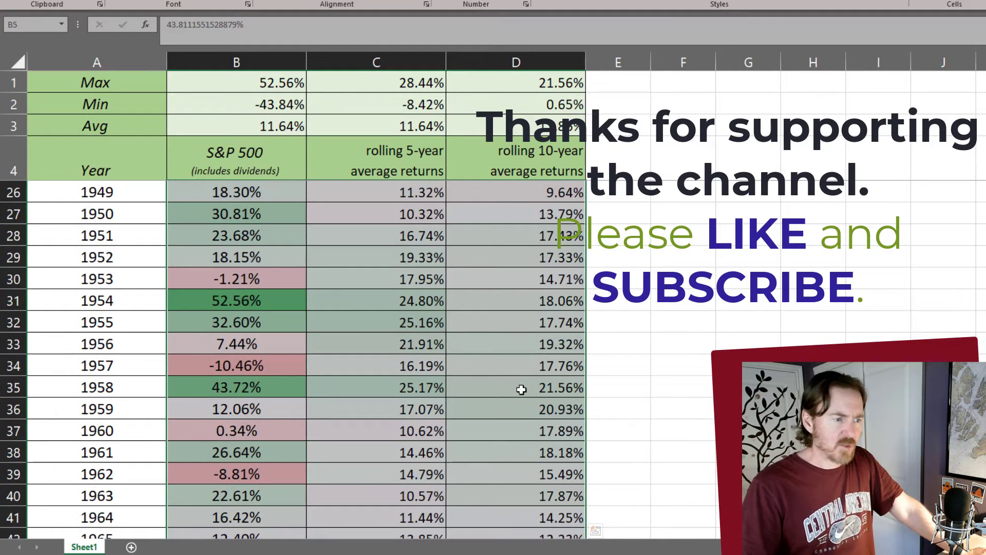
{"action": "scroll", "coordinate": [529, 410], "scroll_direction": "down", "scroll_amount": 3}
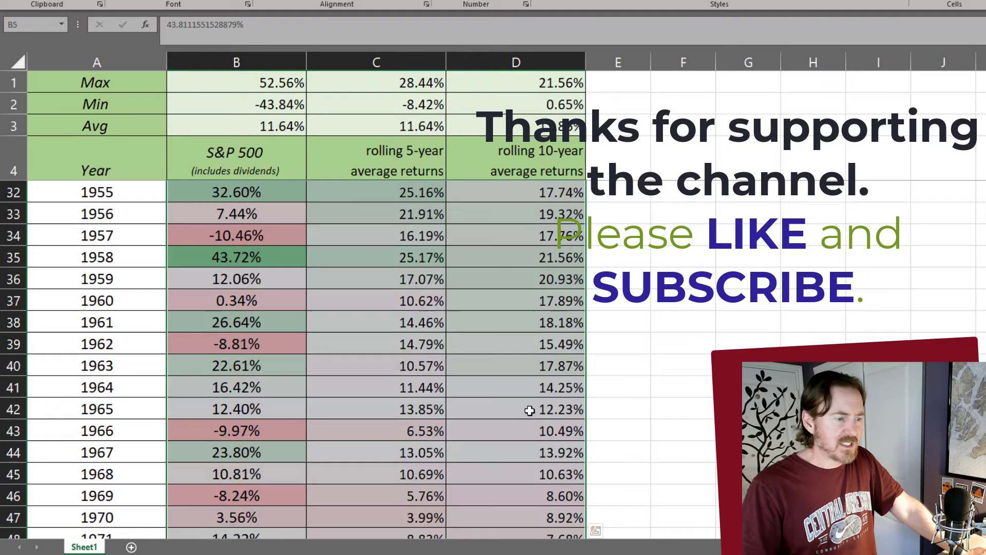
{"action": "scroll", "coordinate": [529, 410], "scroll_direction": "down", "scroll_amount": 2}
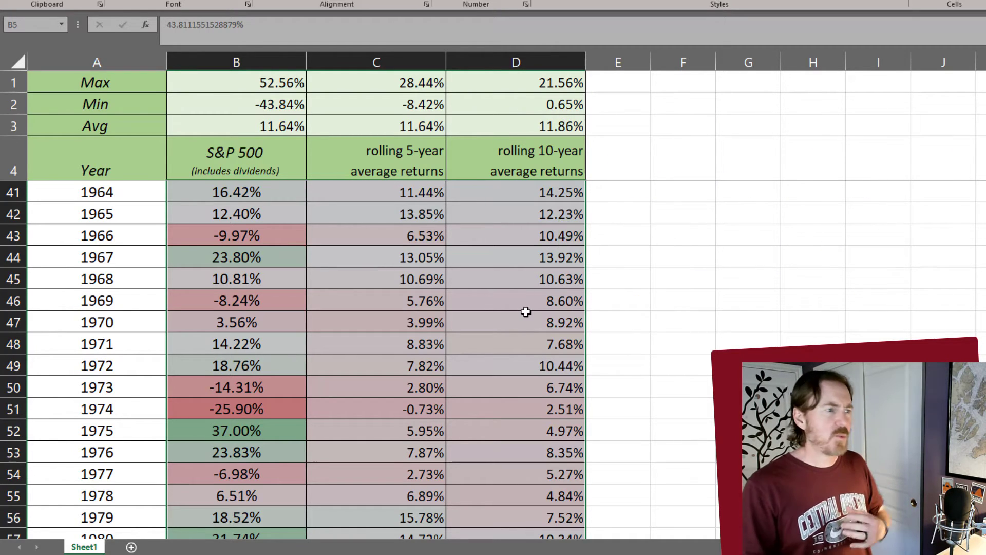
{"action": "scroll", "coordinate": [526, 312], "scroll_direction": "up", "scroll_amount": 12}
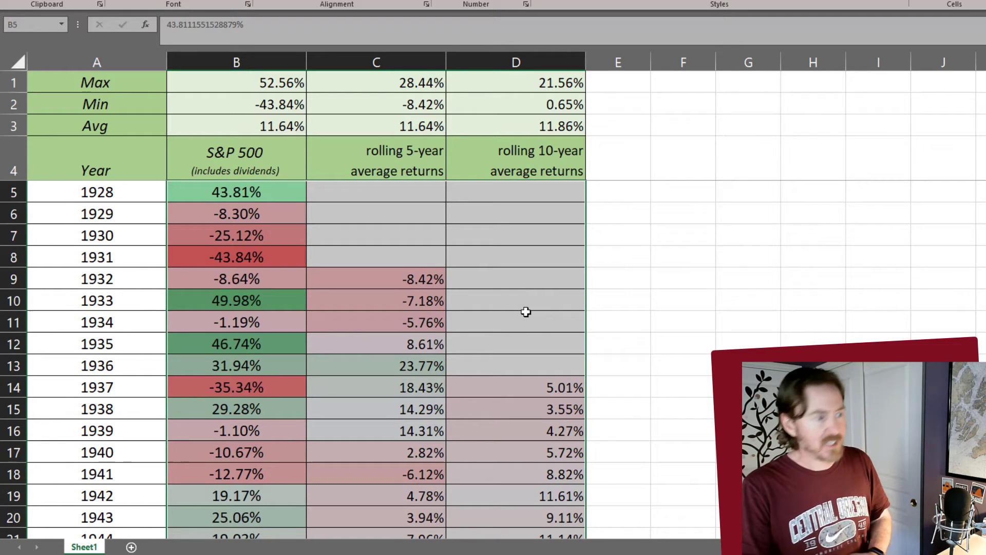
Open the Conditional Formatting Rules Manager and select the Graded Color Scale rule for $B$5:$D$97.
{"action": "left_click", "coordinate": [572, 3]}
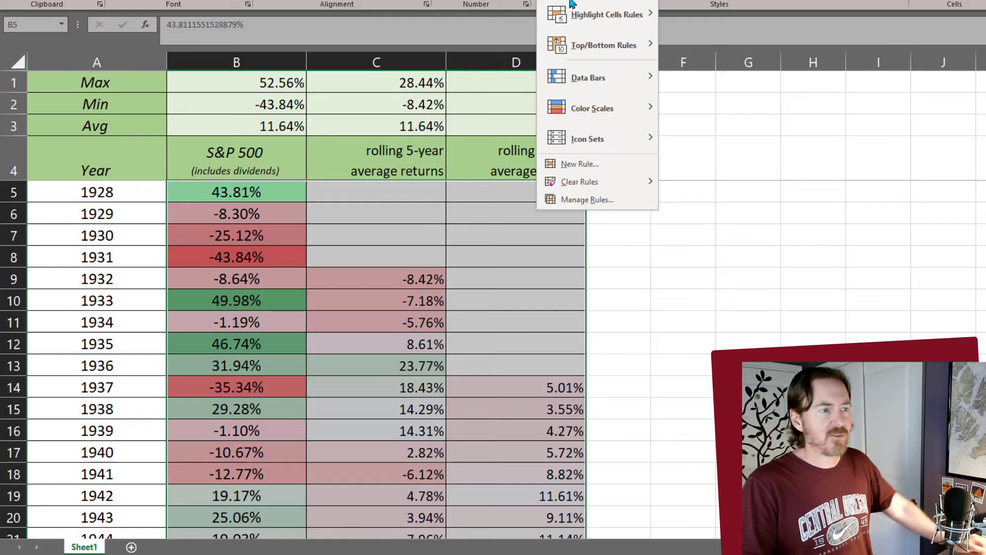
{"action": "left_click", "coordinate": [599, 201]}
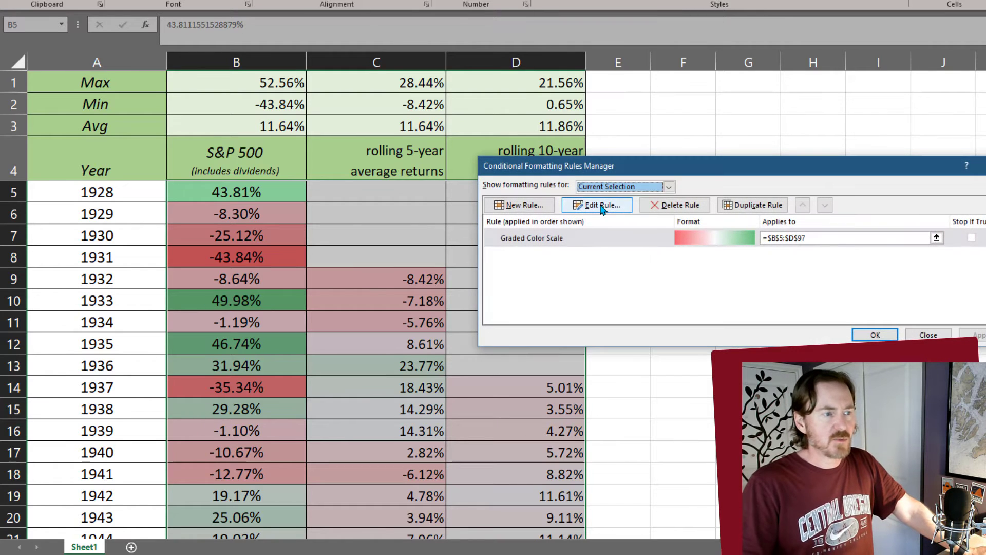
{"action": "left_click", "coordinate": [536, 241]}
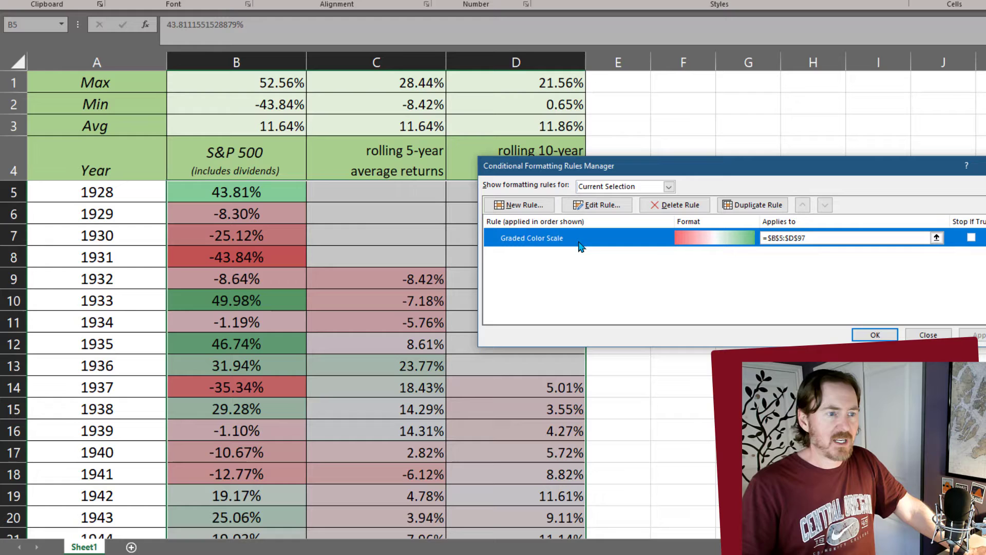
Edit the rule so minimum, midpoint and maximum are Number types with values -.2, 0 and .2.
{"action": "left_click", "coordinate": [613, 206]}
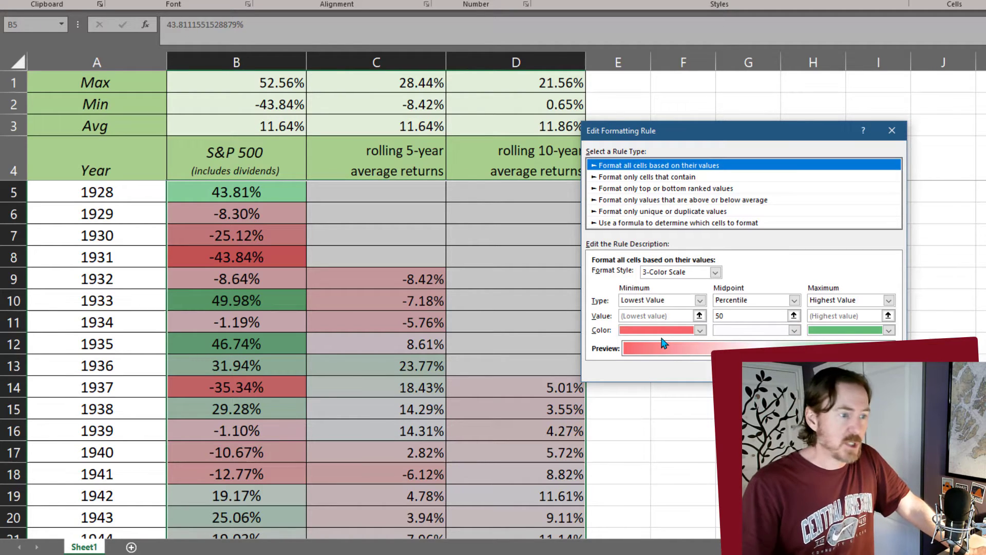
{"action": "left_click", "coordinate": [652, 303]}
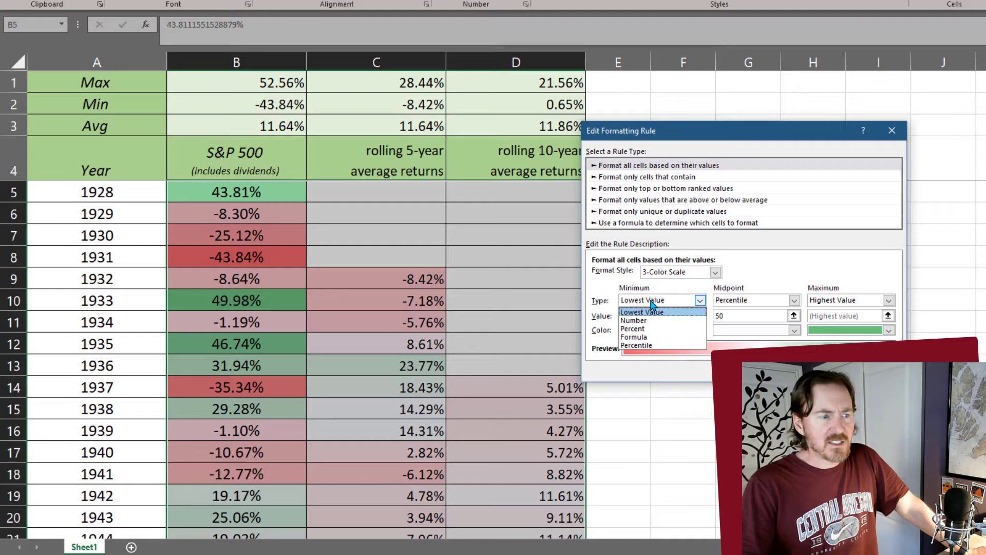
{"action": "left_click", "coordinate": [638, 321]}
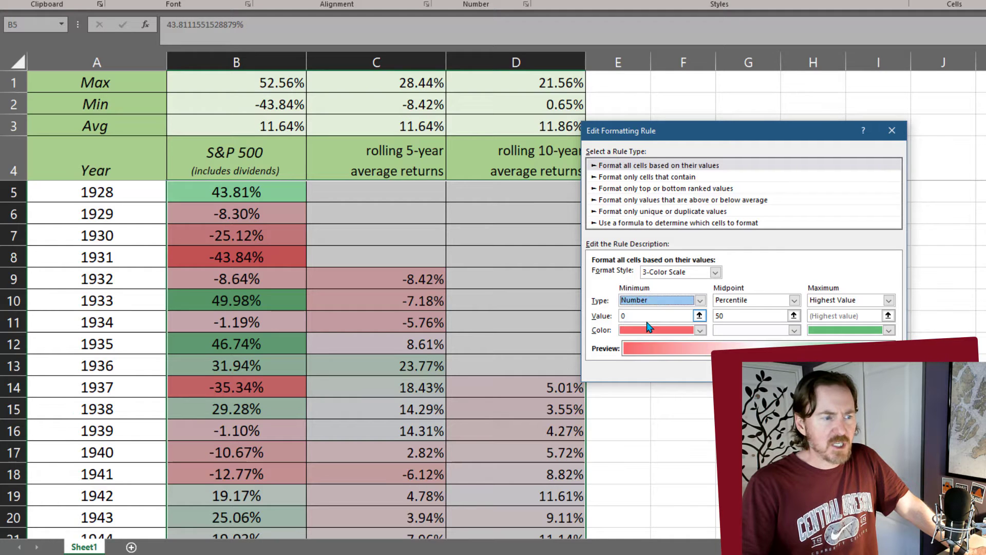
{"action": "left_click", "coordinate": [743, 301]}
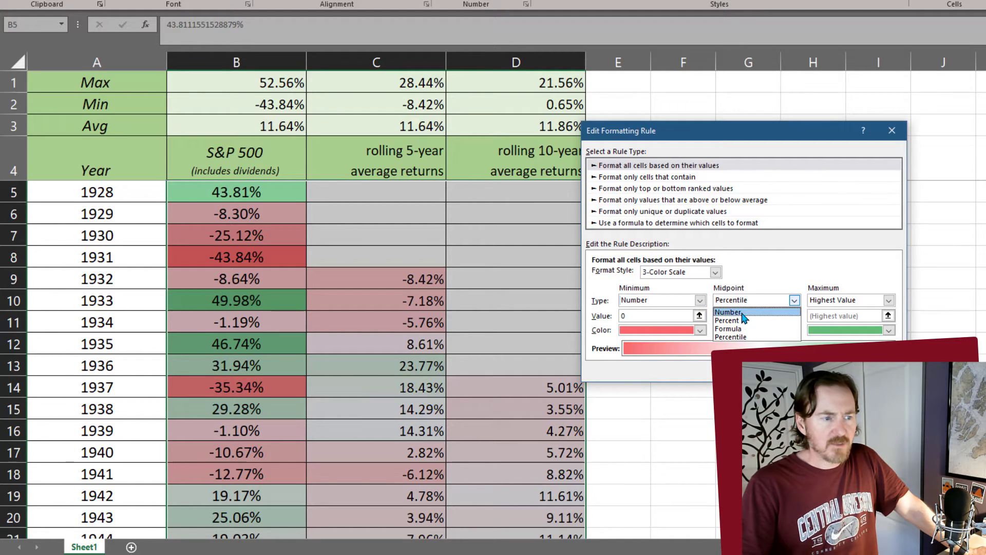
{"action": "left_click", "coordinate": [742, 313]}
{"action": "left_click", "coordinate": [828, 304]}
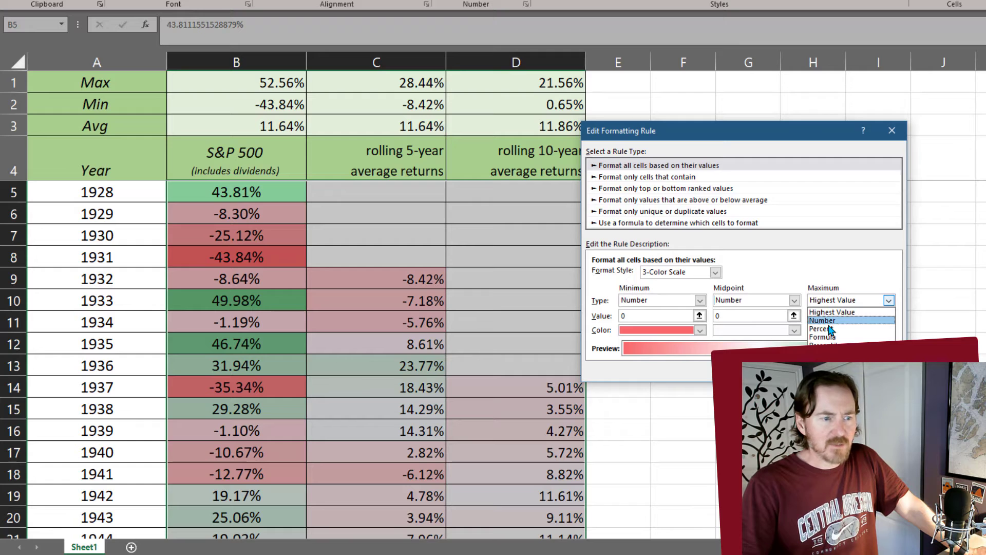
{"action": "left_click", "coordinate": [829, 322]}
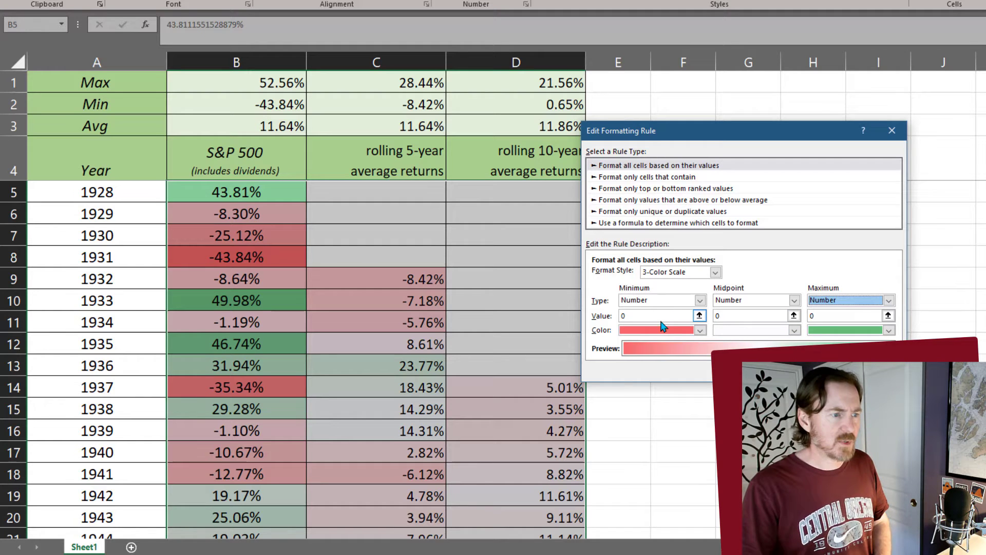
{"action": "left_click", "coordinate": [623, 315]}
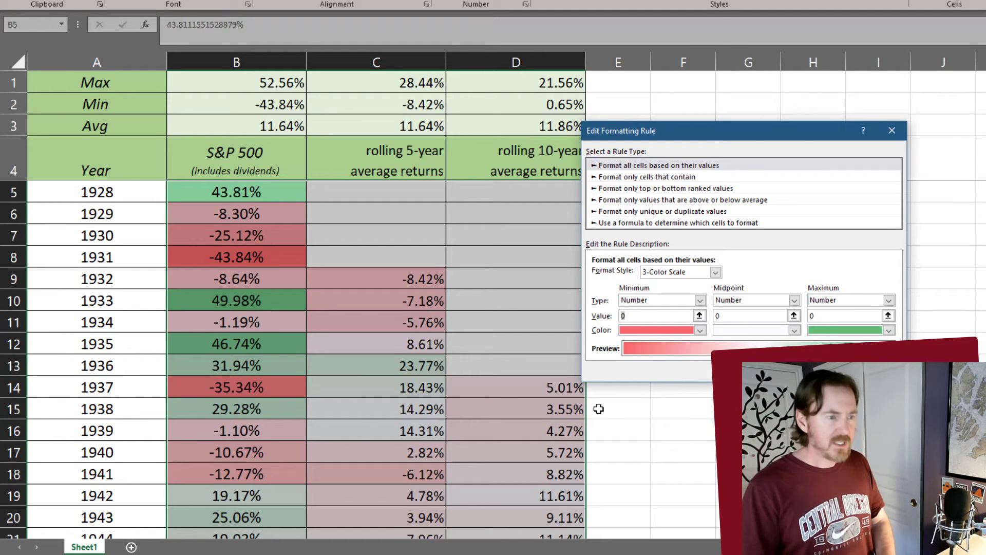
{"action": "type", "text": "-.2"}
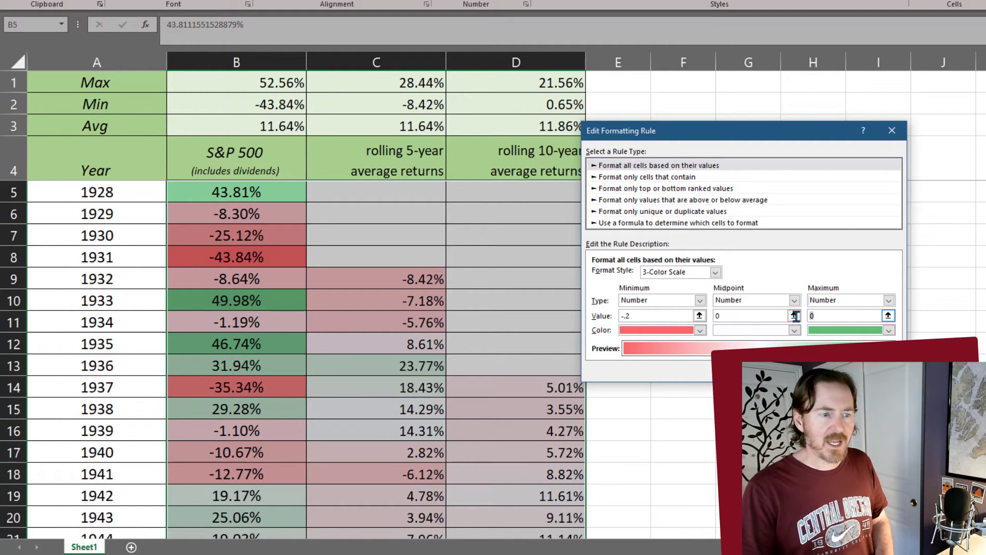
{"action": "double_click", "coordinate": [812, 316]}
{"action": "type", "text": ".2"}
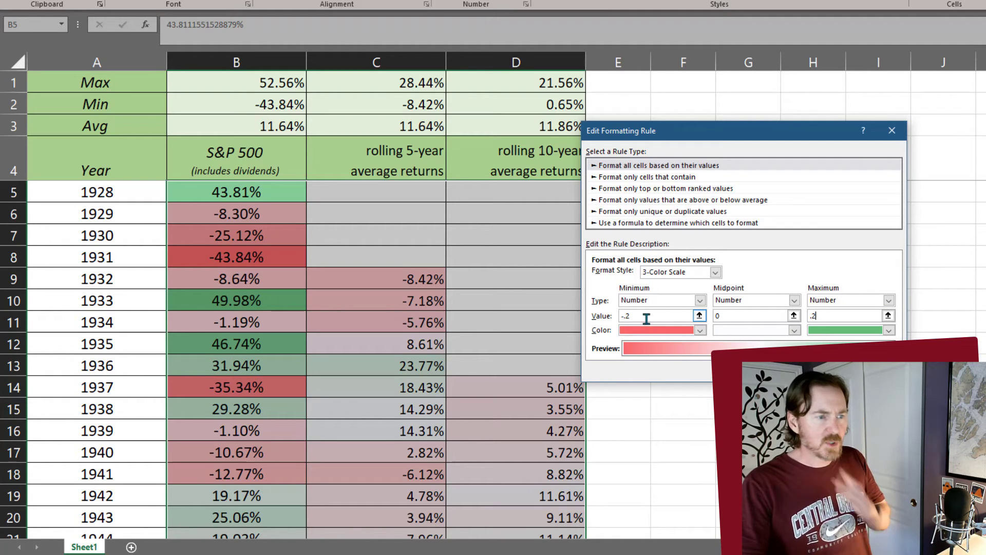
{"action": "key", "text": "Return"}
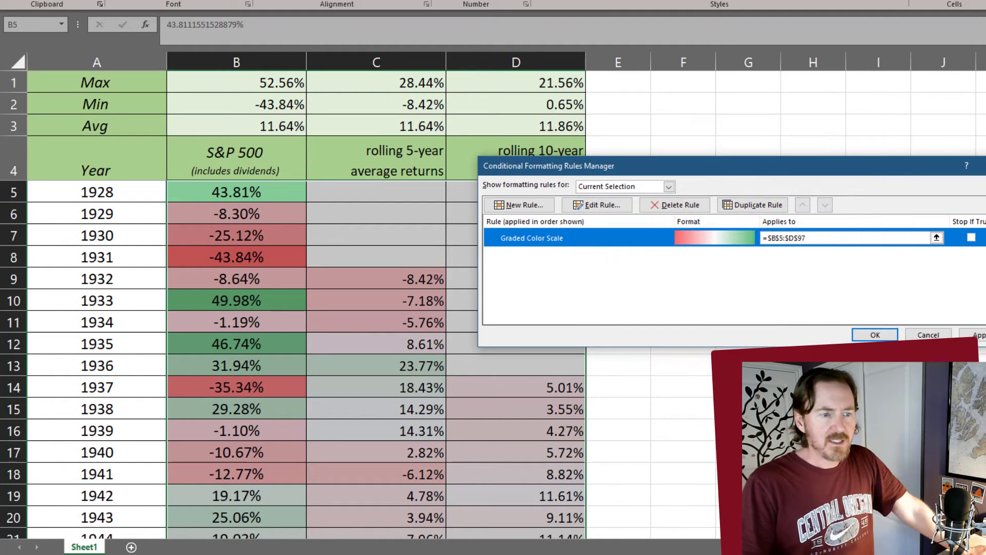
{"action": "left_click", "coordinate": [876, 335]}
{"action": "left_click", "coordinate": [571, 249]}
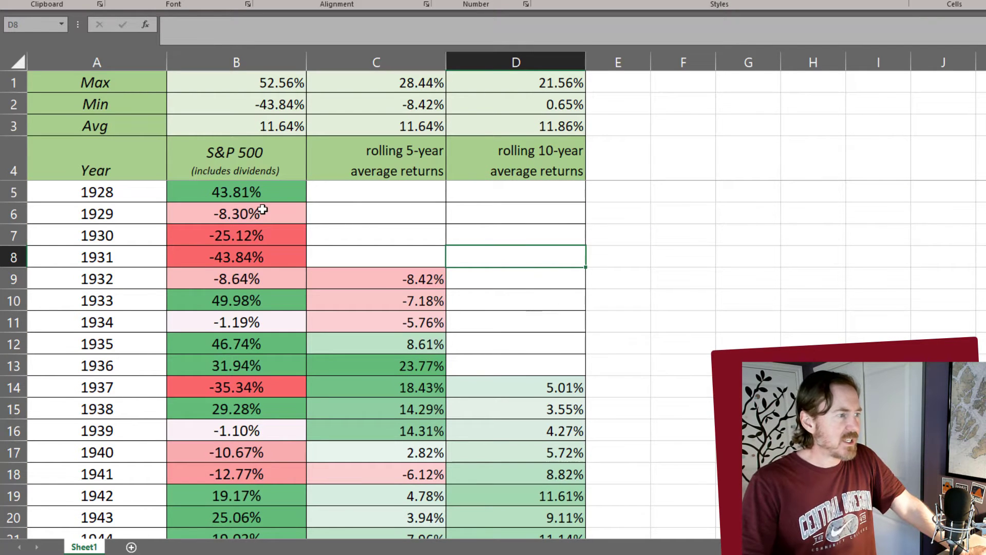
{"action": "scroll", "coordinate": [293, 270], "scroll_direction": "down", "scroll_amount": 4}
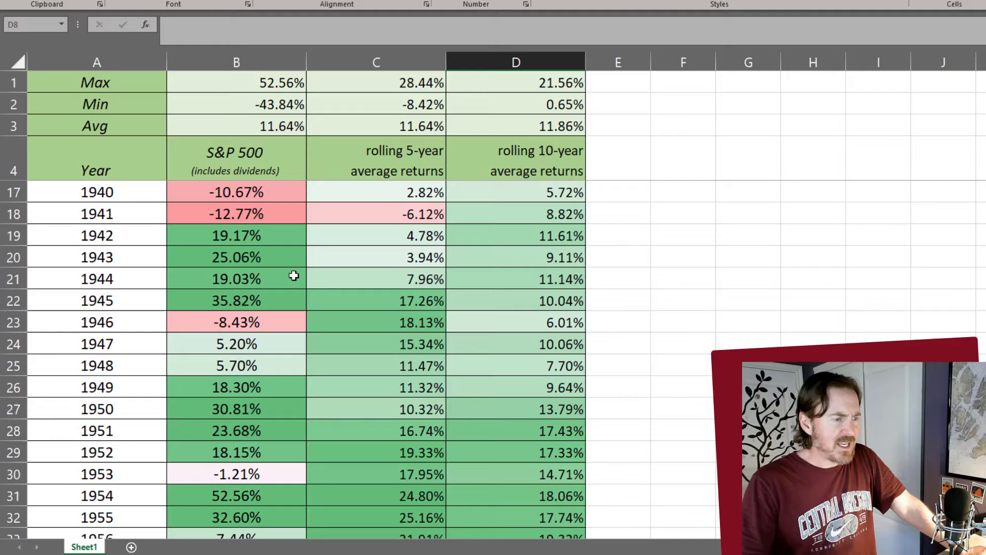
{"action": "scroll", "coordinate": [380, 347], "scroll_direction": "down", "scroll_amount": 1}
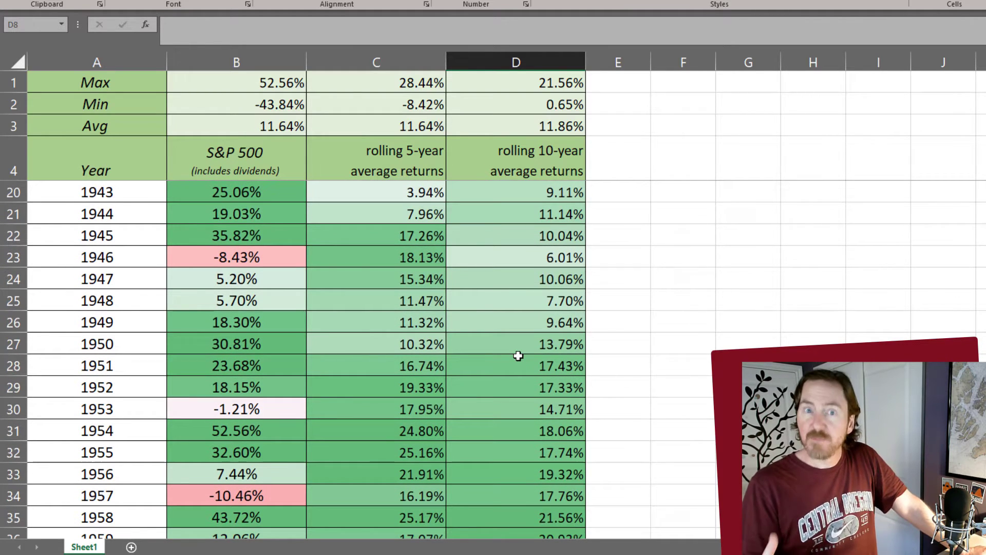
{"action": "scroll", "coordinate": [518, 356], "scroll_direction": "down", "scroll_amount": 8}
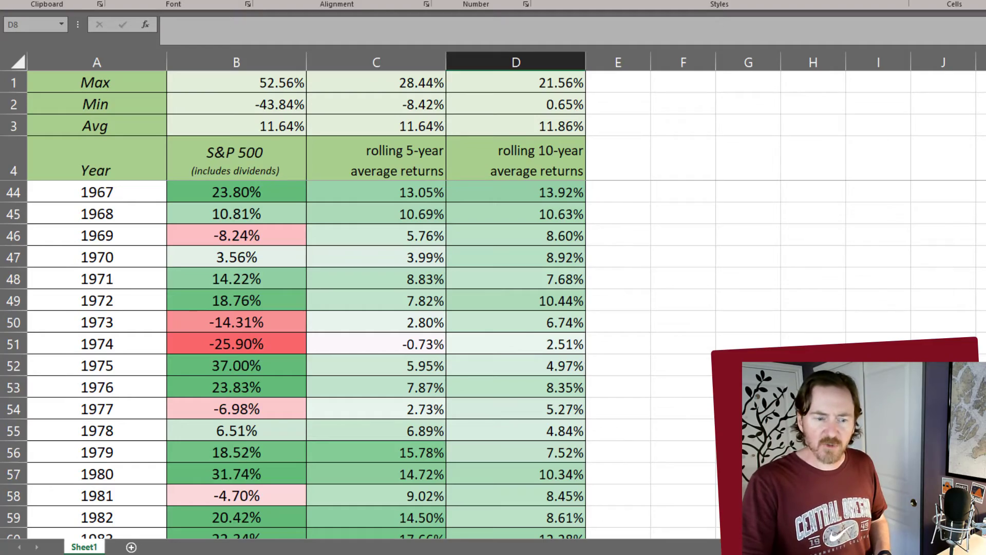
{"action": "scroll", "coordinate": [493, 295], "scroll_direction": "down", "scroll_amount": 4}
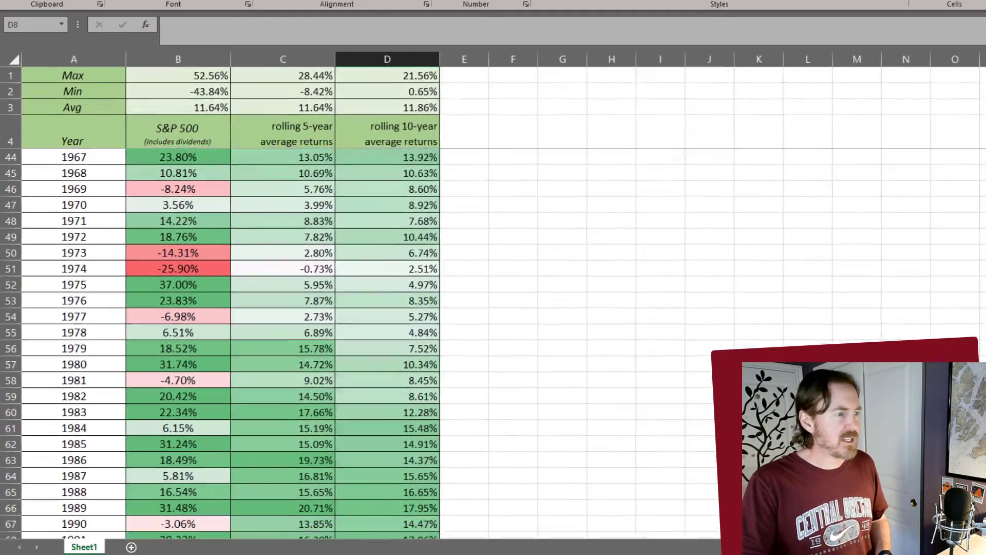
{"action": "scroll", "coordinate": [494, 296], "scroll_direction": "down", "scroll_amount": 4}
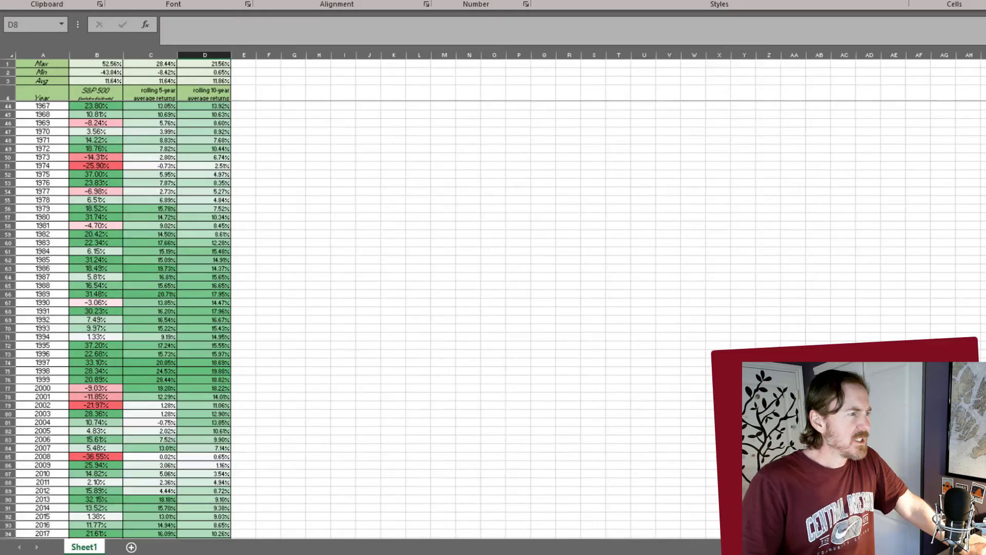
{"action": "scroll", "coordinate": [494, 295], "scroll_direction": "down", "scroll_amount": 1}
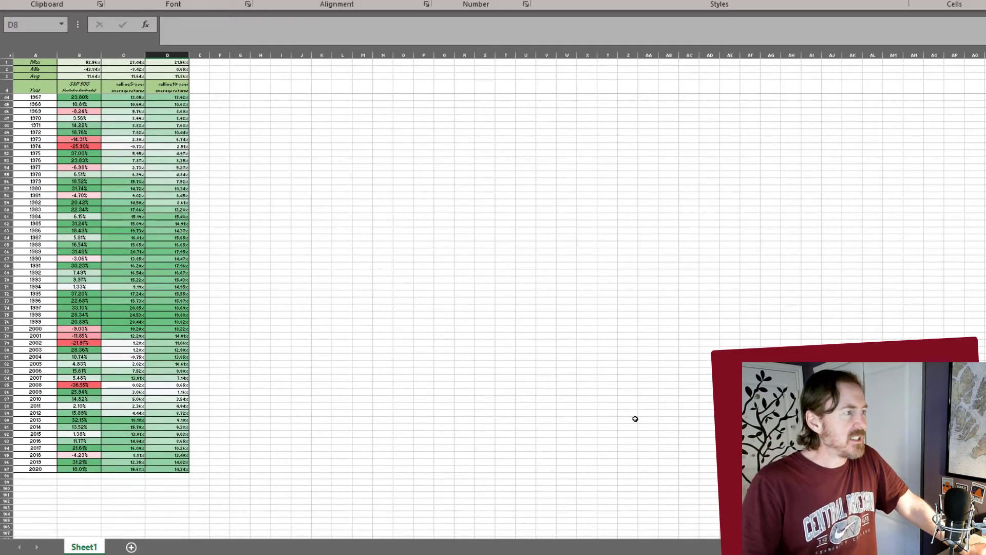
{"action": "scroll", "coordinate": [635, 418], "scroll_direction": "up", "scroll_amount": 6}
{"action": "scroll", "coordinate": [636, 419], "scroll_direction": "up", "scroll_amount": 7}
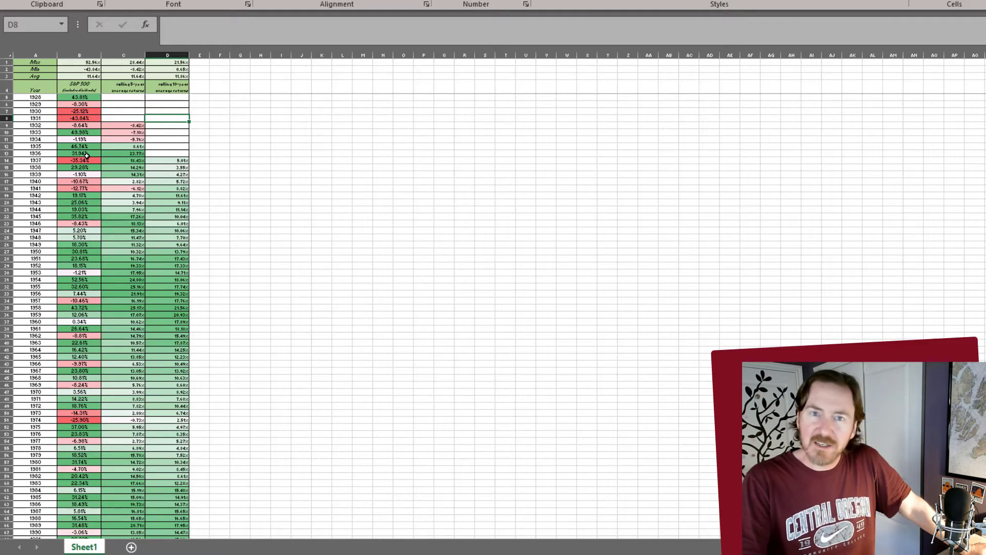
{"action": "scroll", "coordinate": [94, 215], "scroll_direction": "down", "scroll_amount": 2}
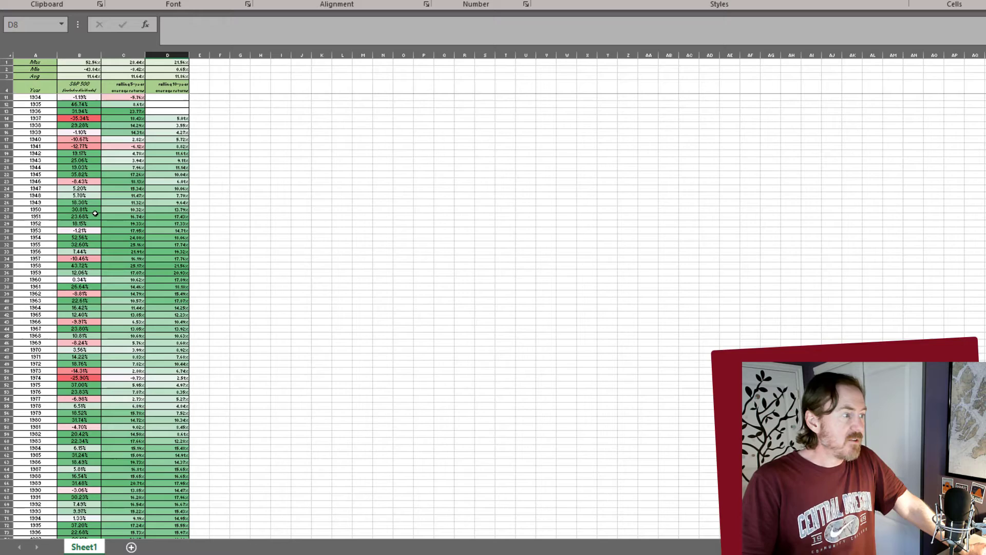
{"action": "scroll", "coordinate": [95, 214], "scroll_direction": "up", "scroll_amount": 2}
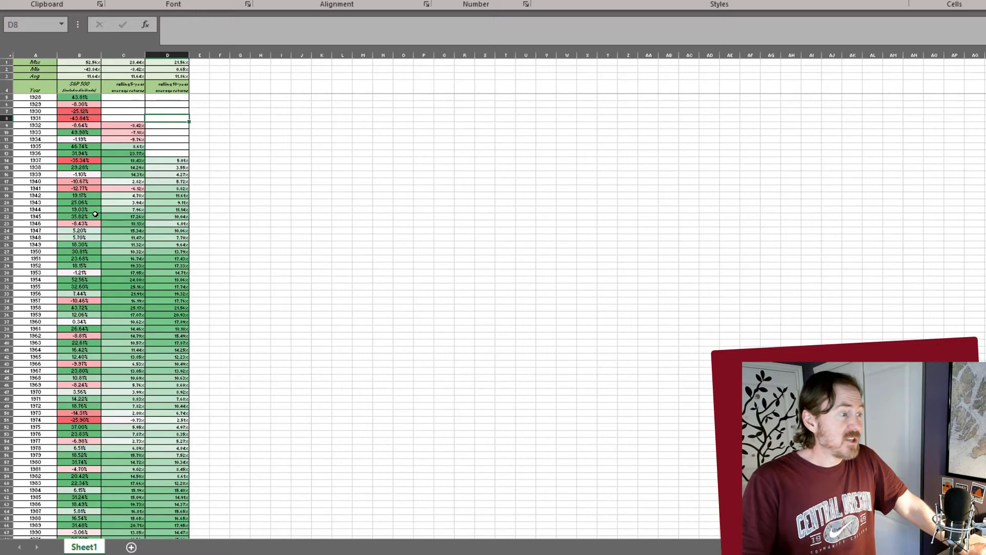
{"action": "scroll", "coordinate": [95, 215], "scroll_direction": "down", "scroll_amount": 12}
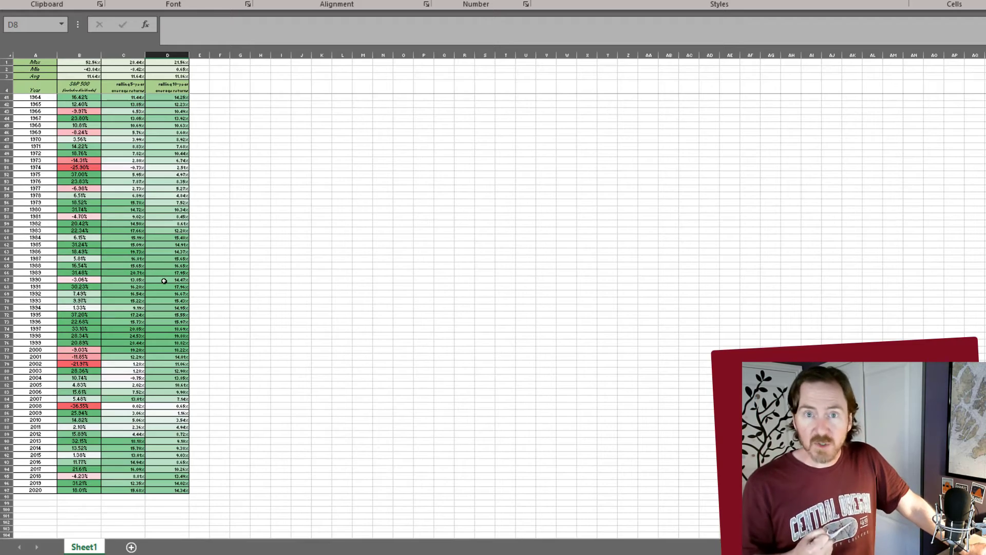
{"action": "scroll", "coordinate": [192, 194], "scroll_direction": "up", "scroll_amount": 4}
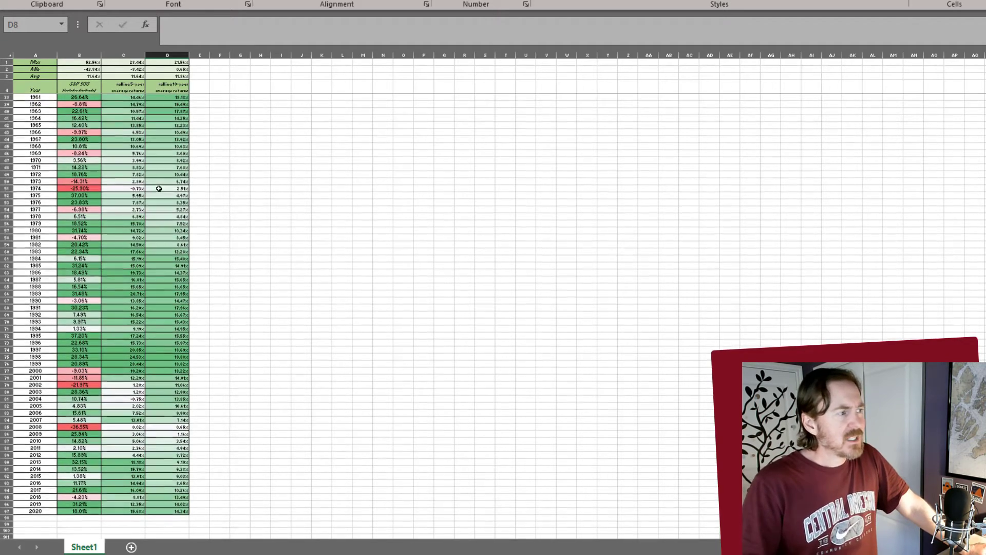
{"action": "scroll", "coordinate": [123, 163], "scroll_direction": "up", "scroll_amount": 8}
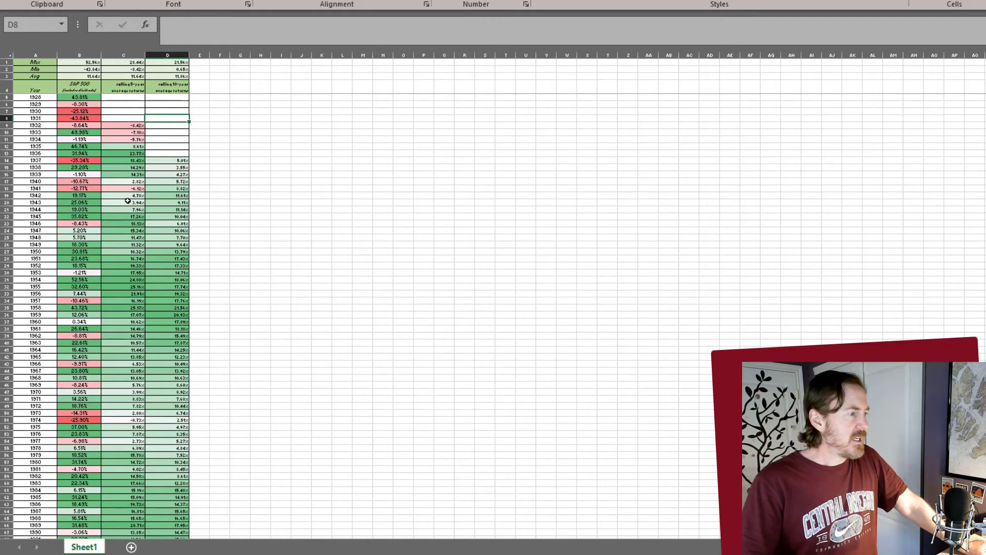
{"action": "scroll", "coordinate": [128, 201], "scroll_direction": "down", "scroll_amount": 2}
{"action": "scroll", "coordinate": [144, 219], "scroll_direction": "down", "scroll_amount": 8}
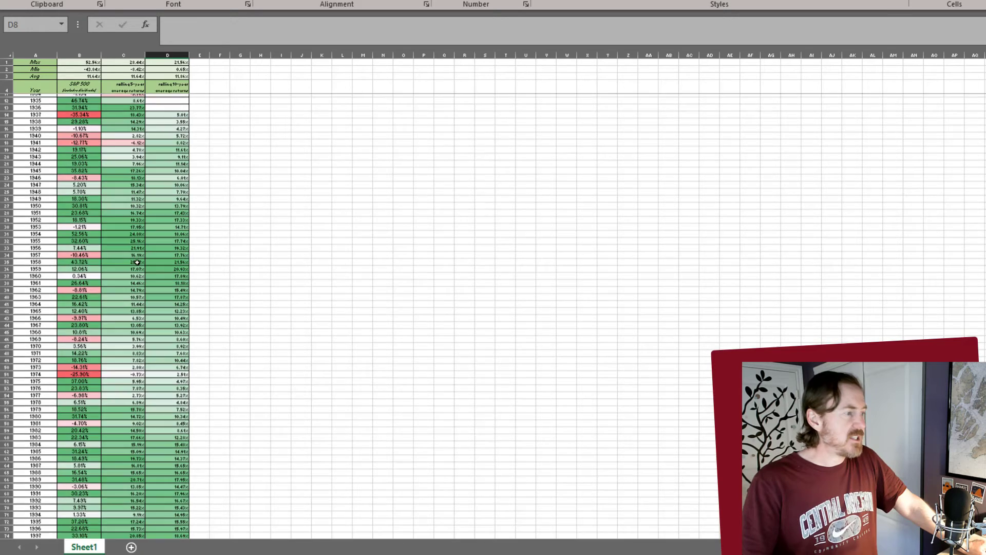
{"action": "scroll", "coordinate": [137, 266], "scroll_direction": "down", "scroll_amount": 4}
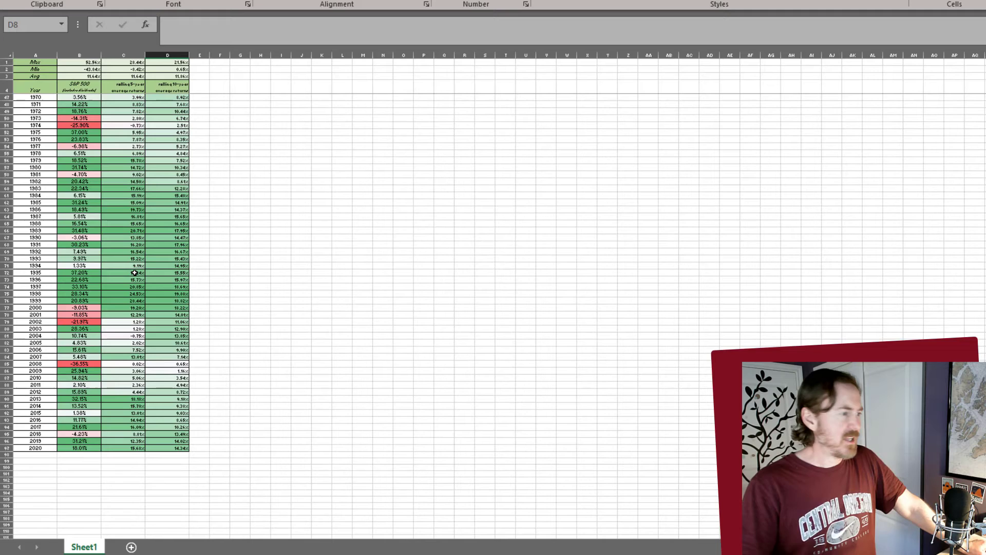
{"action": "scroll", "coordinate": [133, 275], "scroll_direction": "up", "scroll_amount": 14}
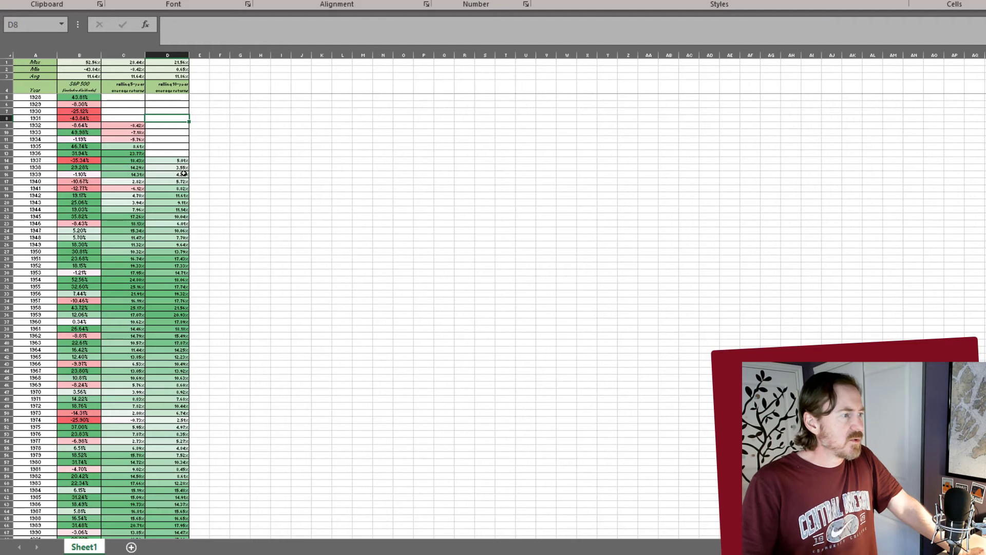
{"action": "scroll", "coordinate": [184, 174], "scroll_direction": "down", "scroll_amount": 3}
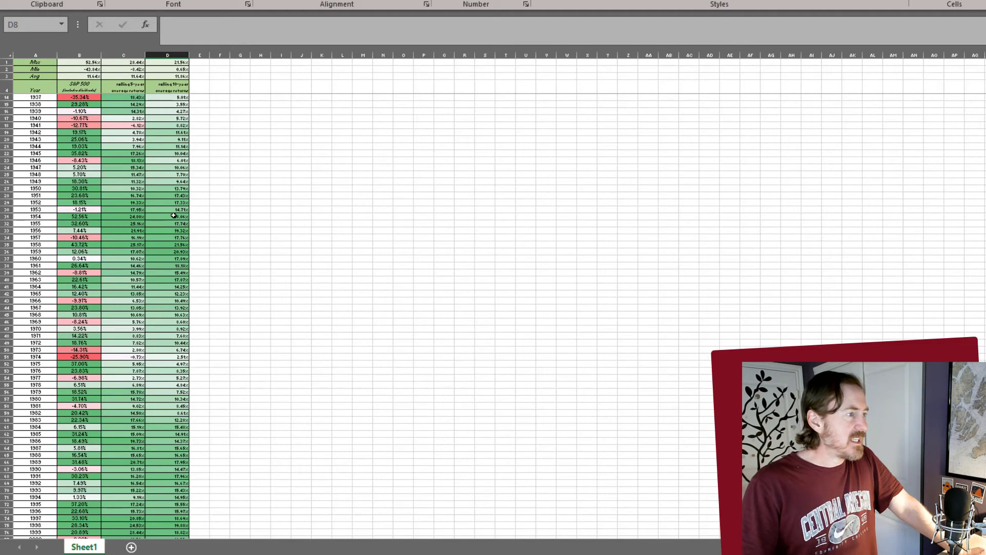
{"action": "scroll", "coordinate": [173, 216], "scroll_direction": "down", "scroll_amount": 4}
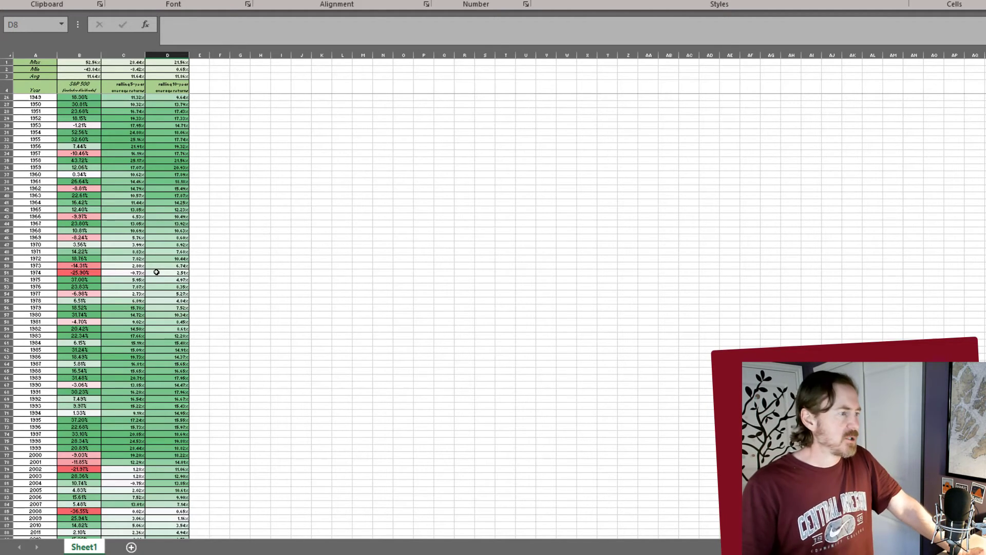
{"action": "scroll", "coordinate": [156, 272], "scroll_direction": "down", "scroll_amount": 6}
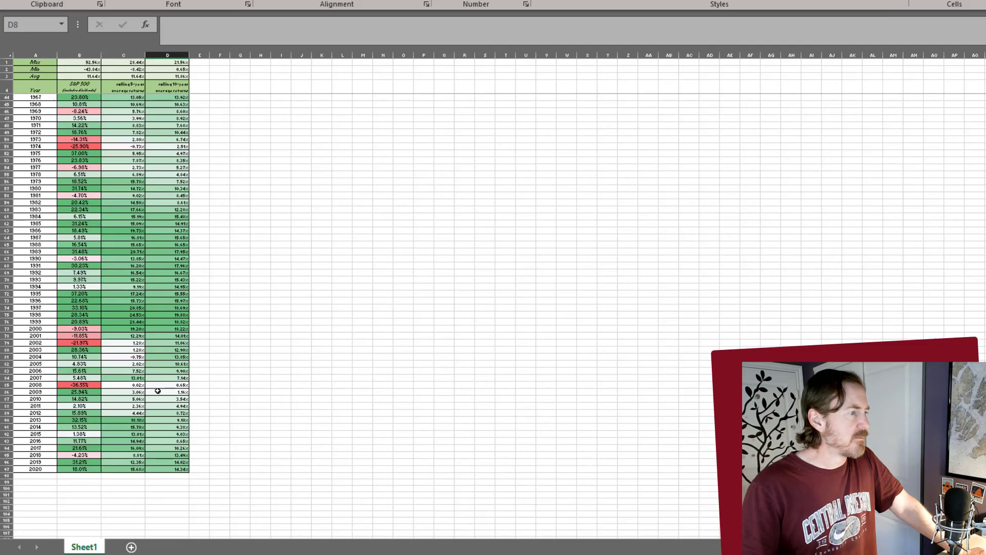
{"action": "scroll", "coordinate": [168, 359], "scroll_direction": "up", "scroll_amount": 6}
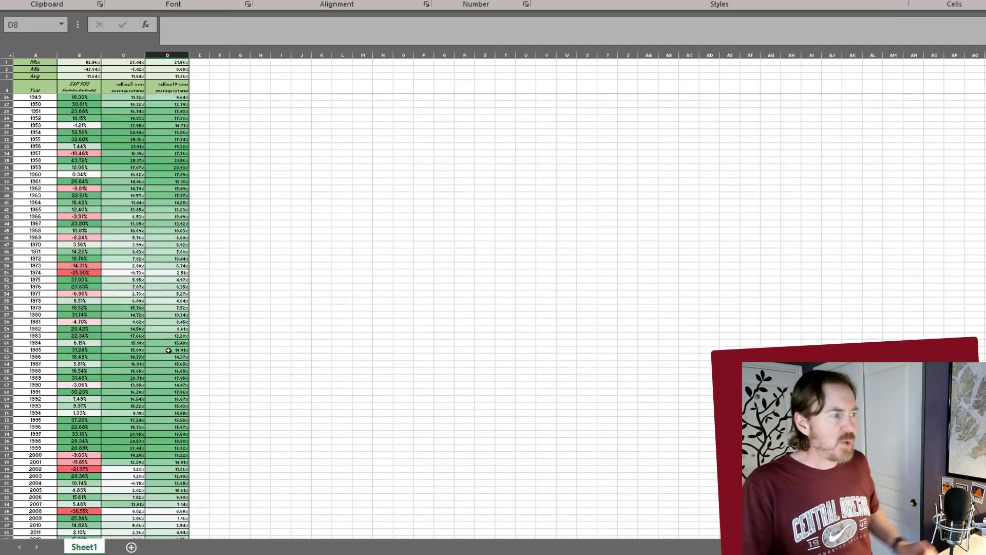
{"action": "scroll", "coordinate": [168, 350], "scroll_direction": "up", "scroll_amount": 3}
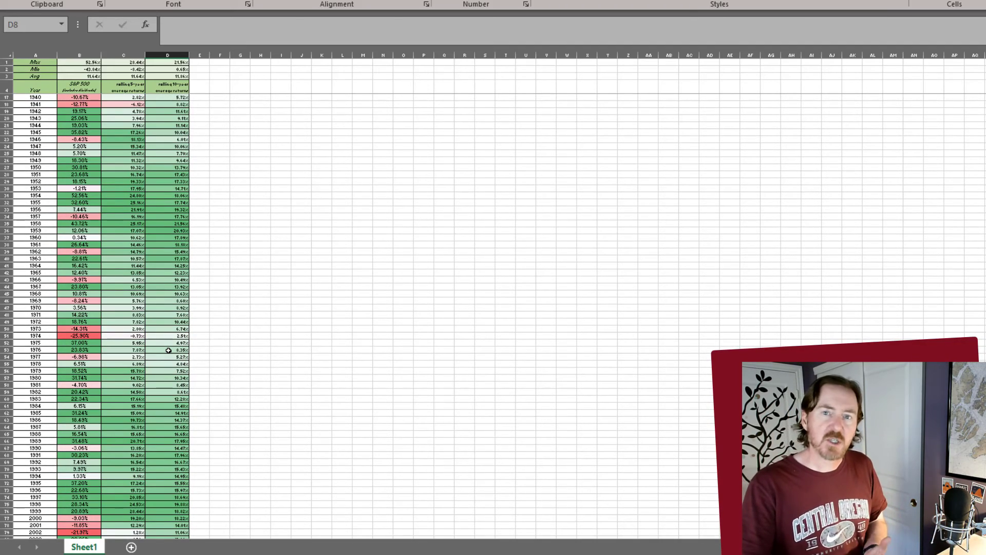
{"action": "scroll", "coordinate": [186, 309], "scroll_direction": "up", "scroll_amount": 4}
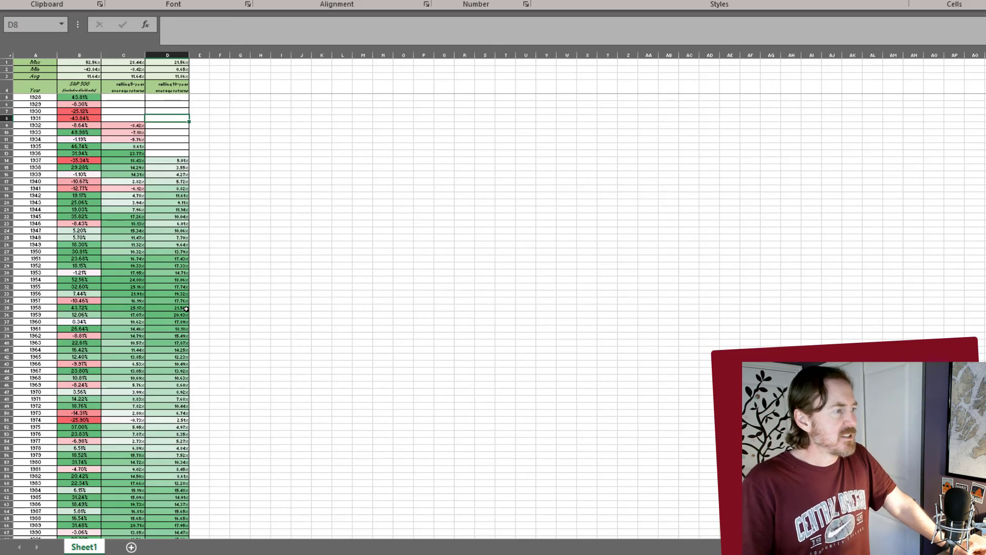
{"action": "scroll", "coordinate": [186, 308], "scroll_direction": "down", "scroll_amount": 12}
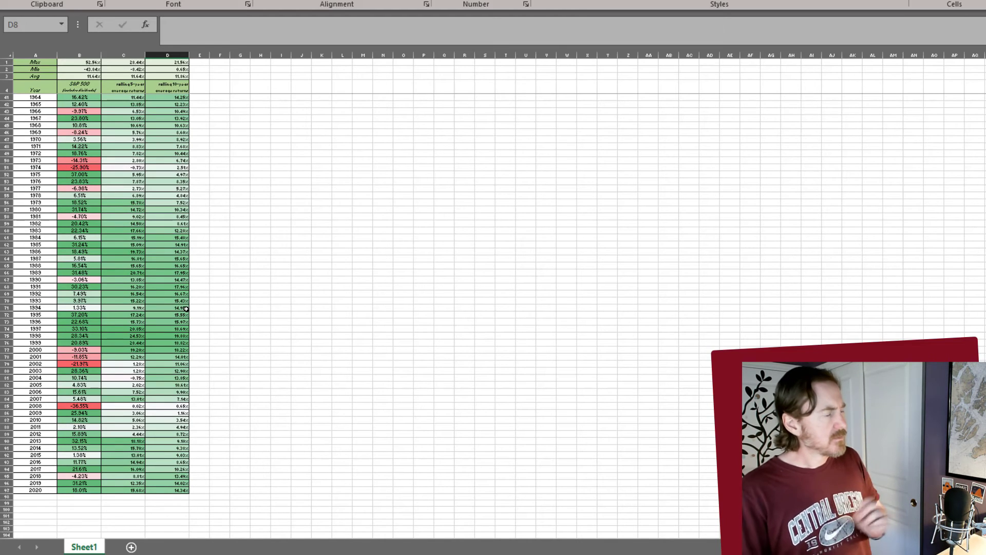
{"action": "scroll", "coordinate": [186, 296], "scroll_direction": "up", "scroll_amount": 9}
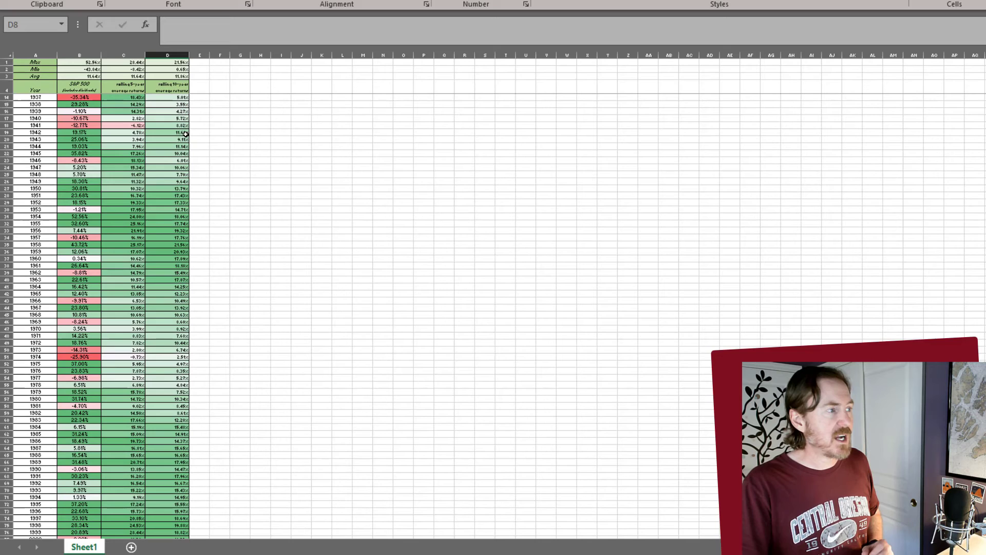